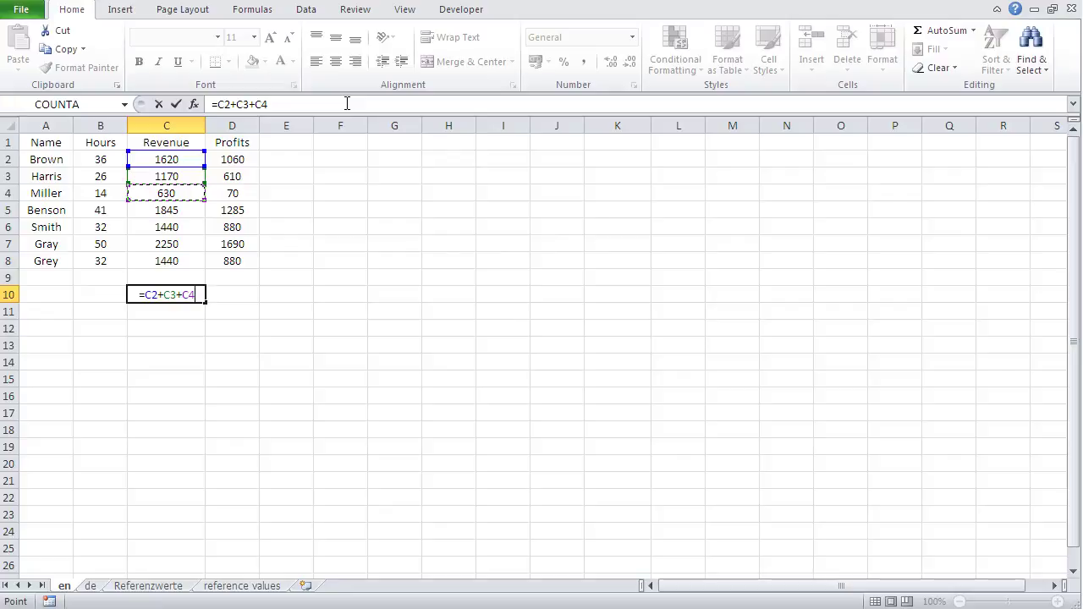
- Cancel the unfinished =C2+C3+C4 entry so C10 stays empty
key(Escape)
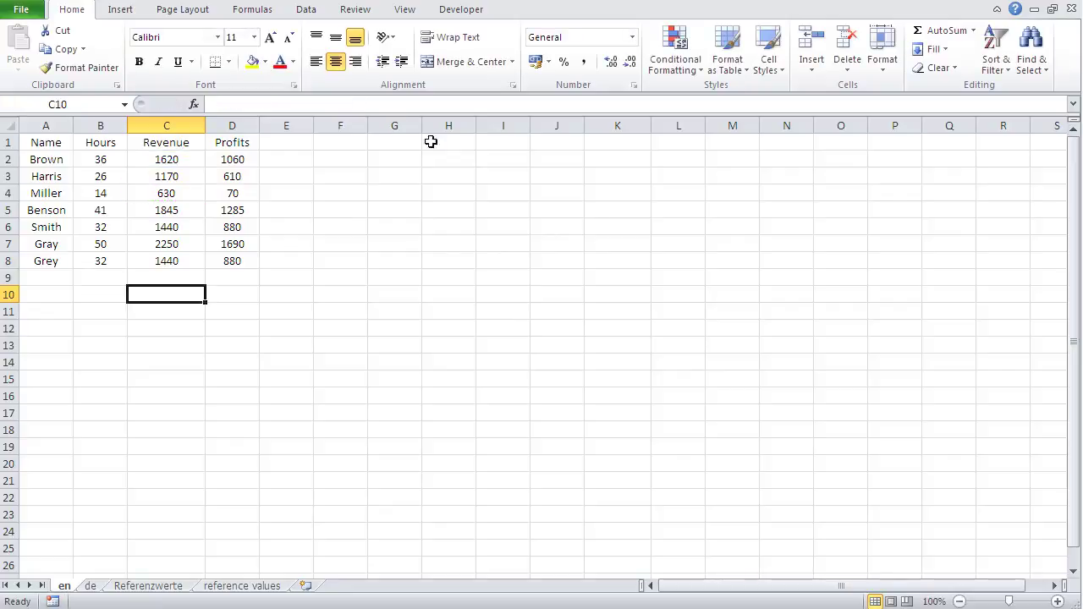
- Try an AutoSum total in C10, then delete it
click(937, 34)
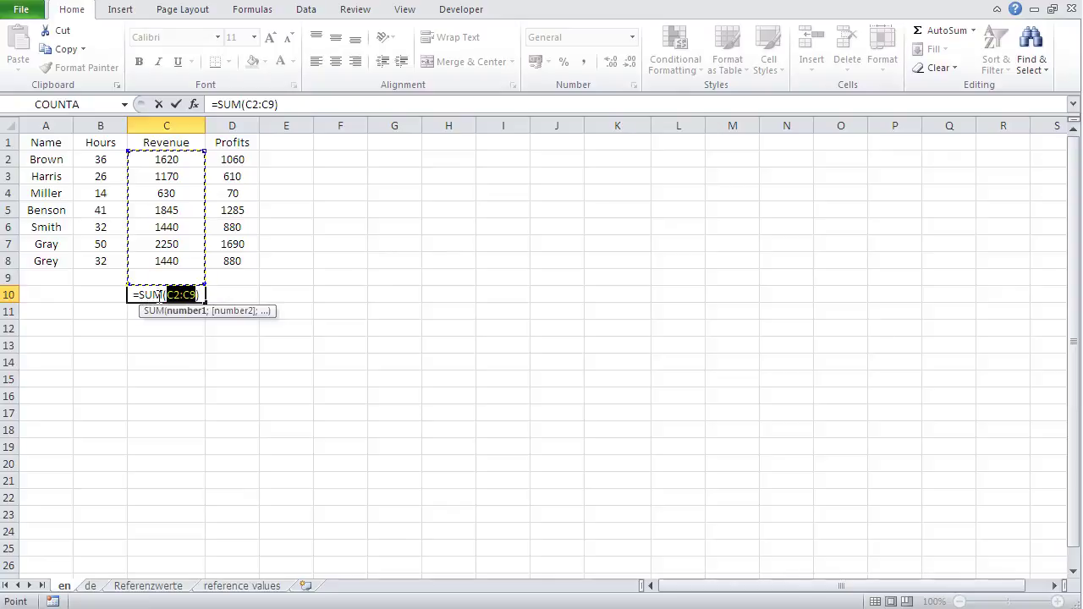
key(Return)
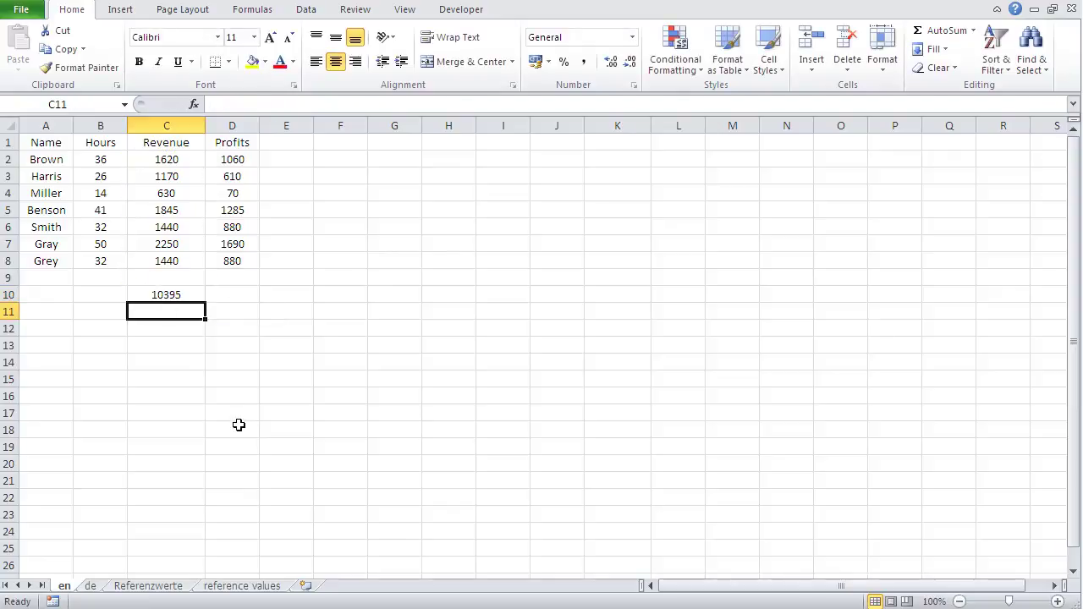
click(159, 295)
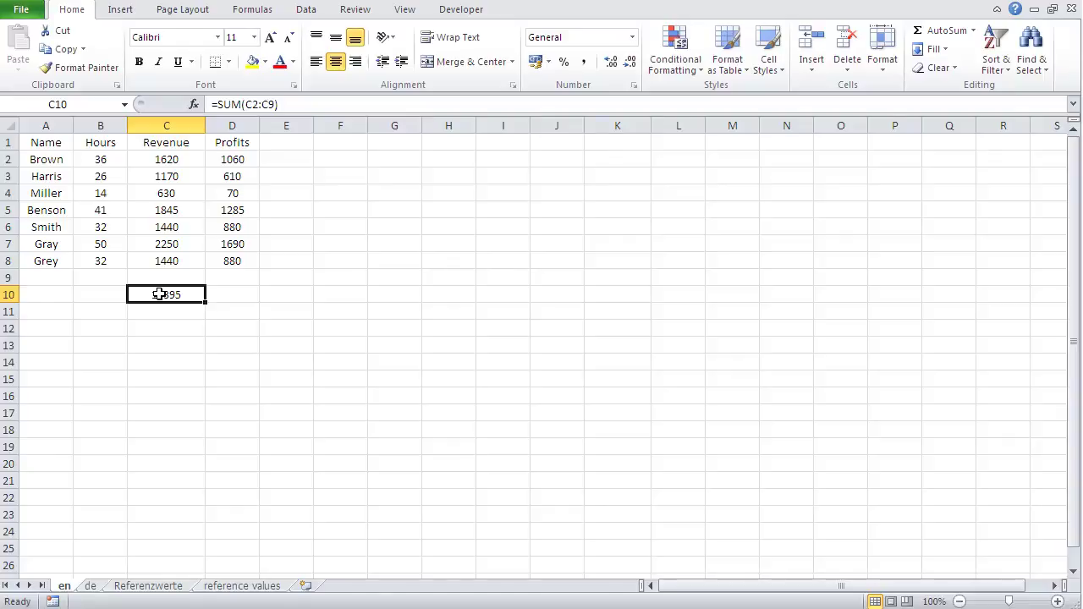
key(Delete)
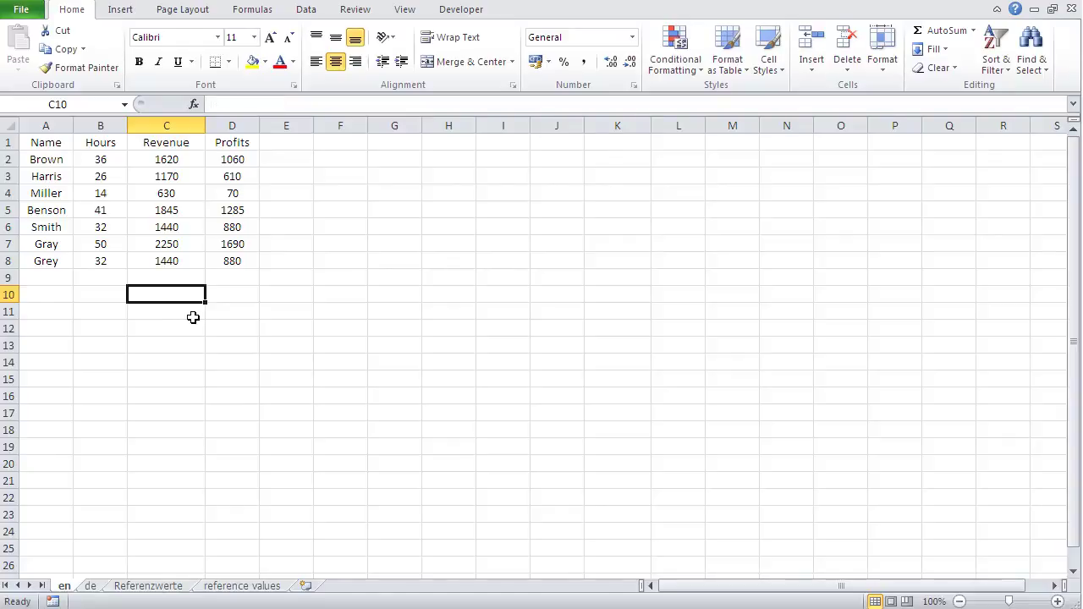
- AutoSum the selected C2:C10 so C10 shows =SUM(C2:C9), totaling 10395
drag(159, 164, 155, 260)
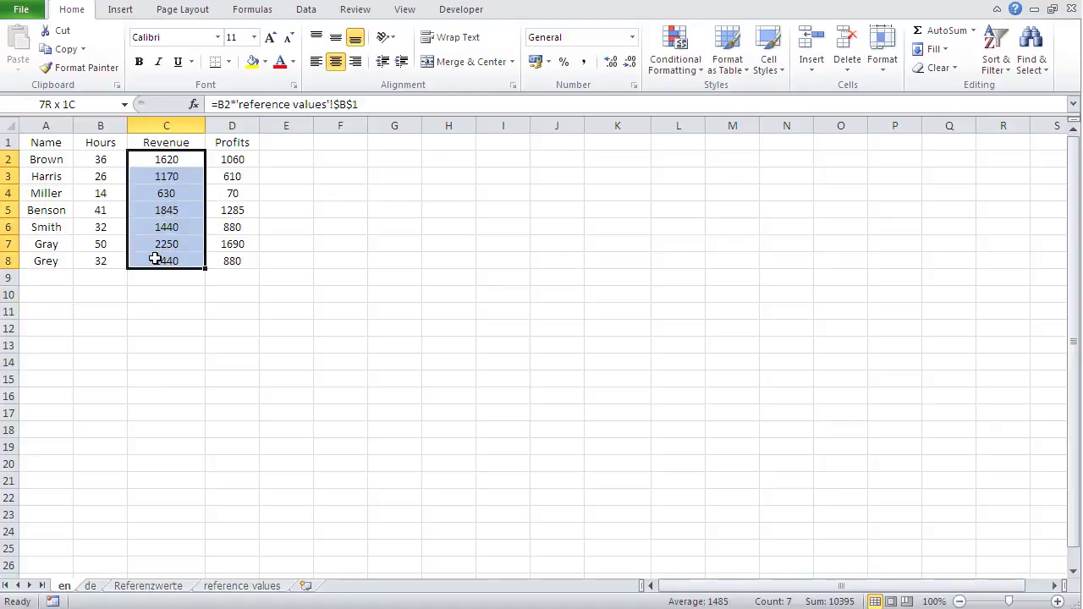
drag(155, 259, 152, 290)
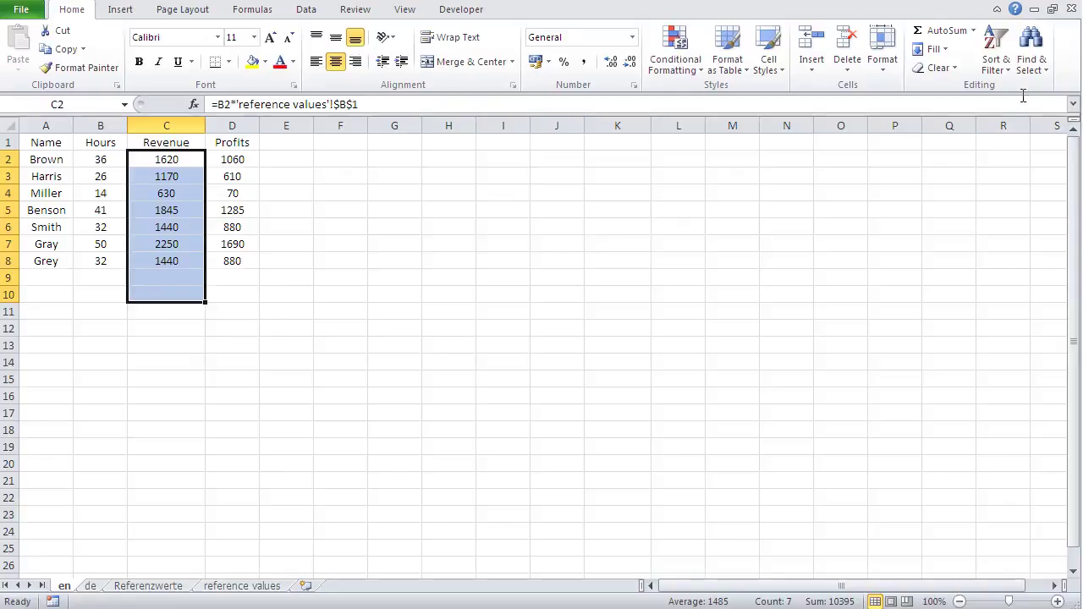
click(931, 34)
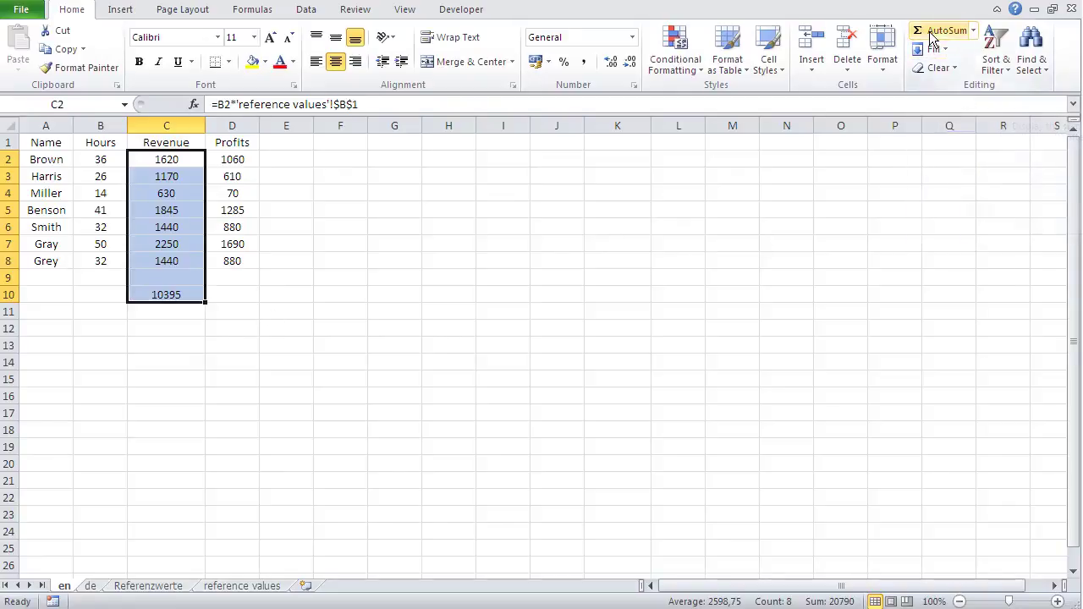
click(168, 281)
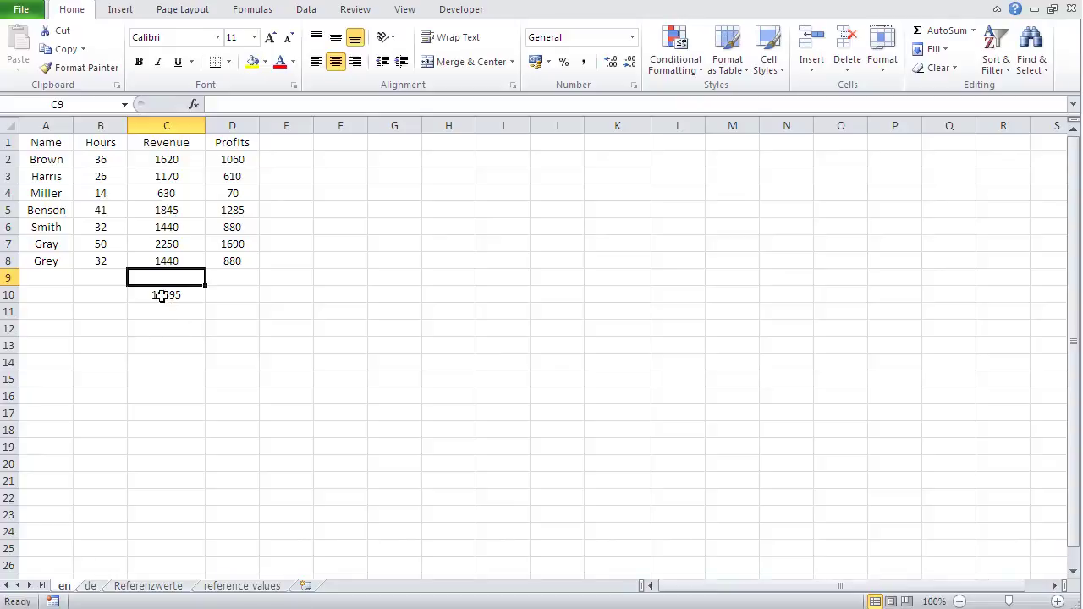
click(161, 295)
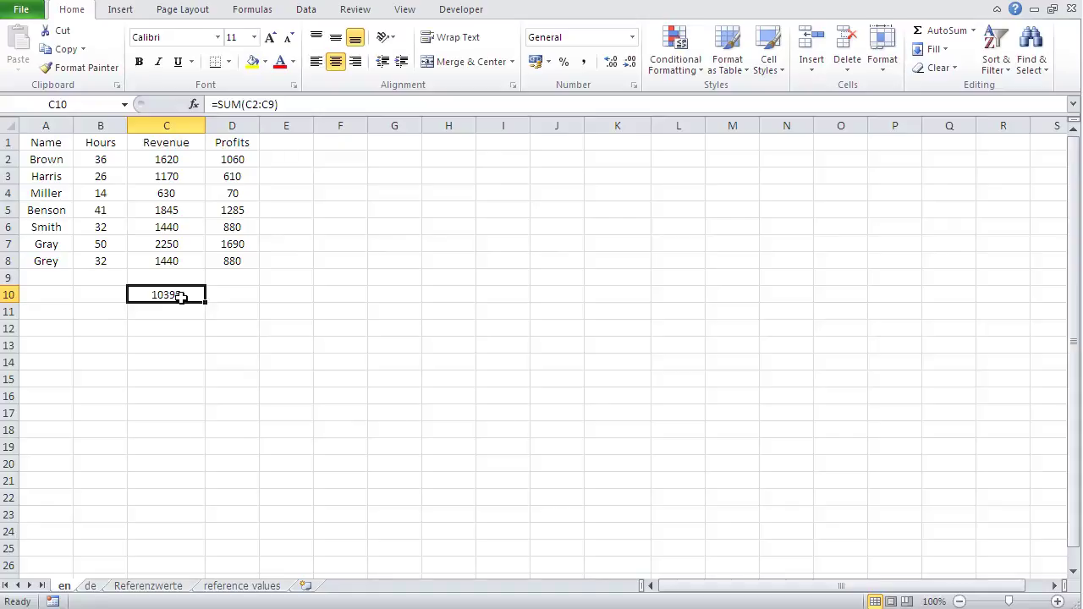
click(174, 276)
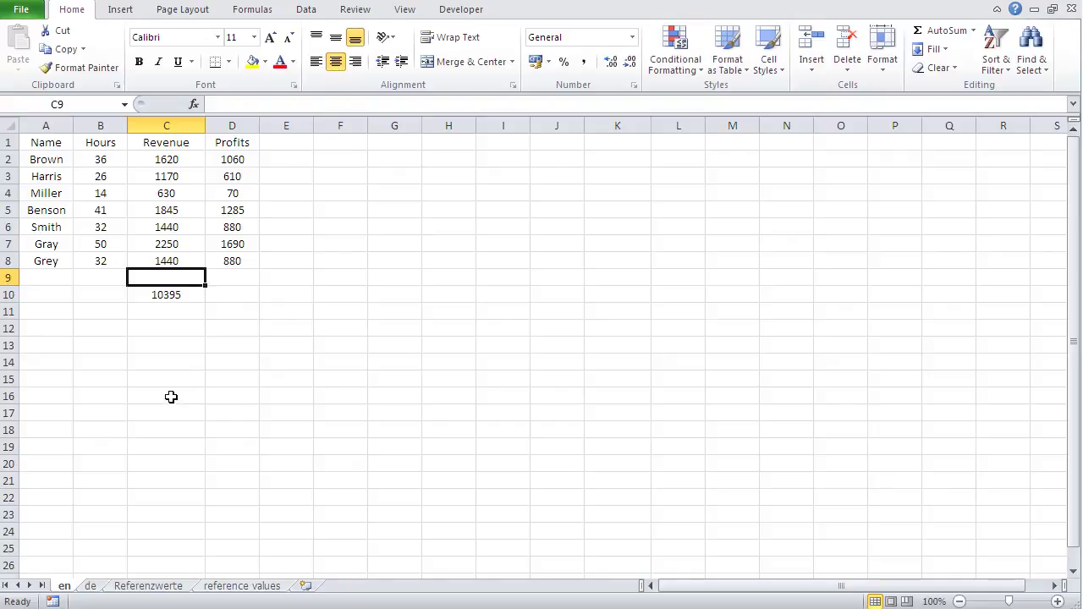
click(154, 293)
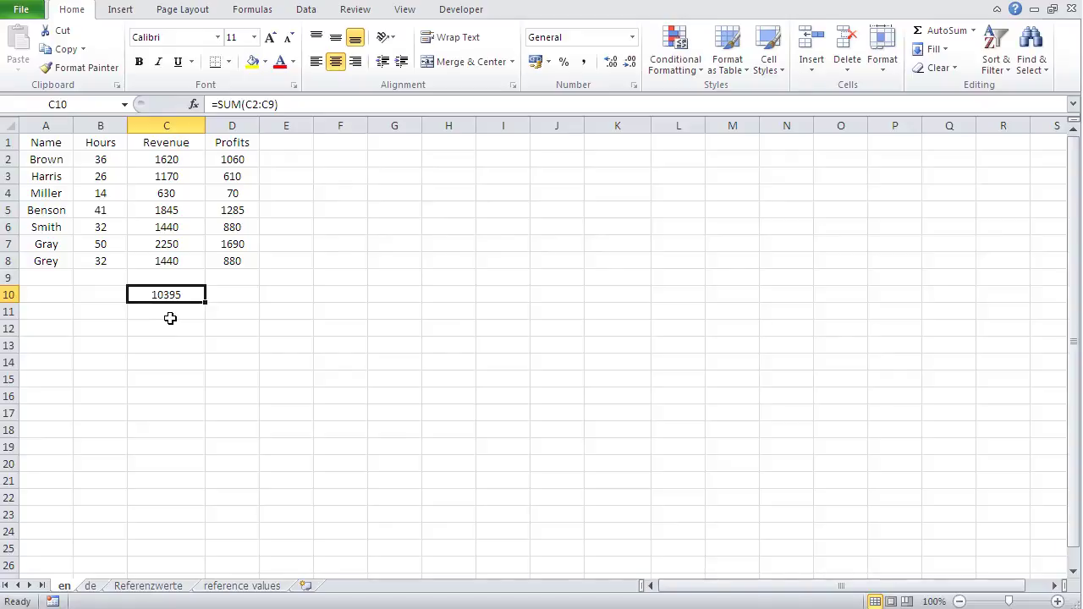
- Insert SUM from the All category into D10 over D2:D8, totaling Profits at 6475
click(225, 296)
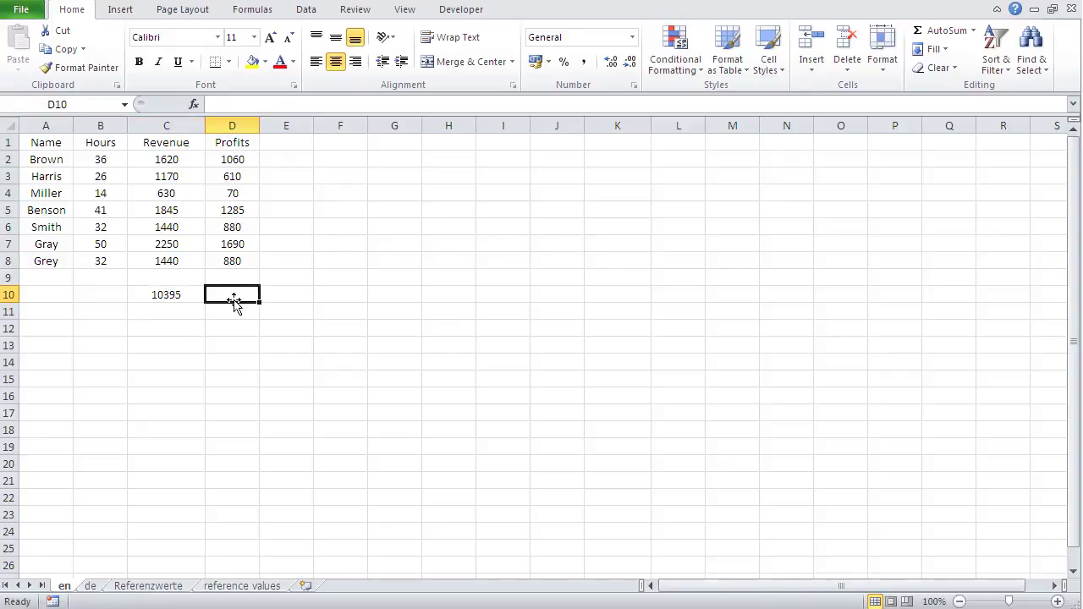
click(193, 105)
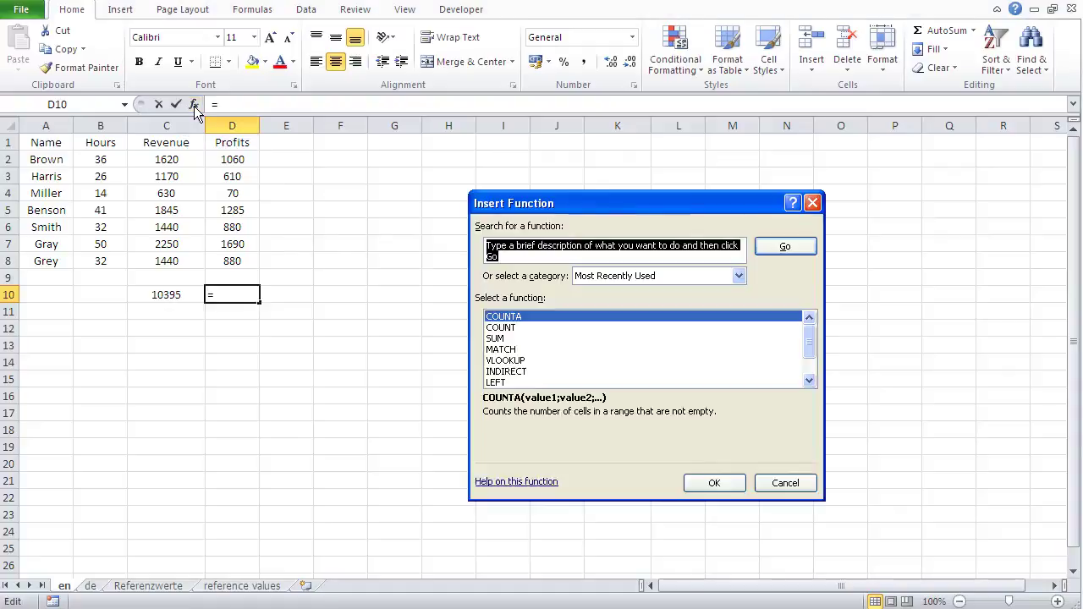
click(672, 275)
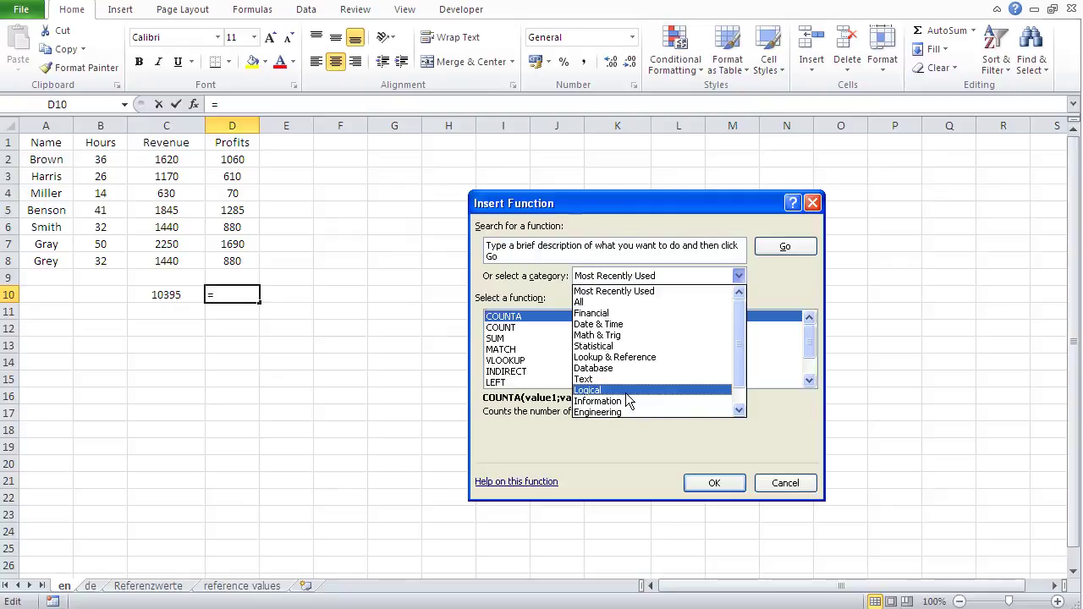
click(619, 301)
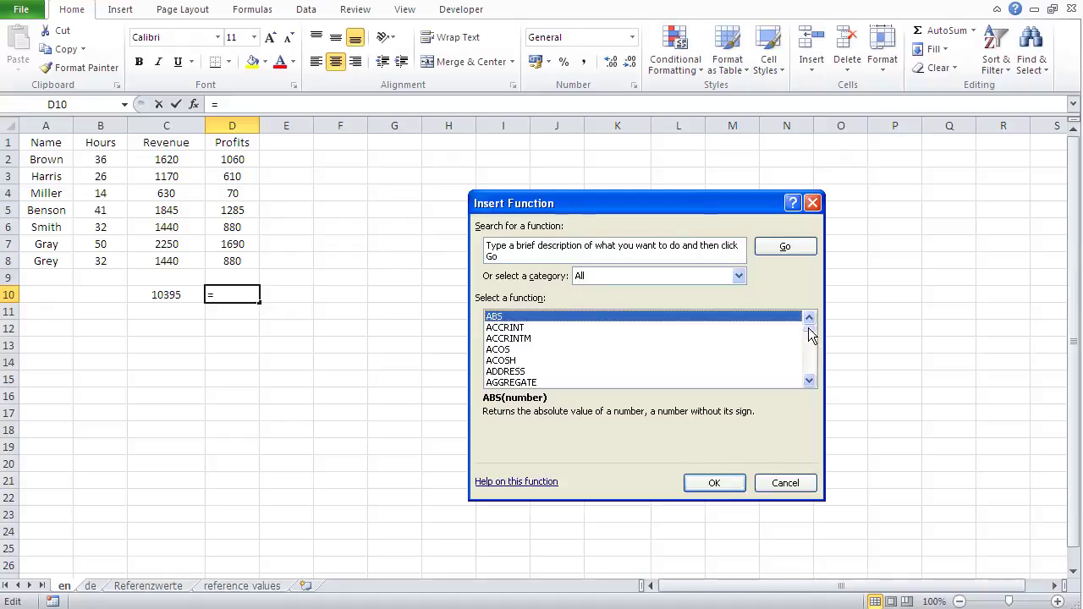
drag(809, 328, 810, 362)
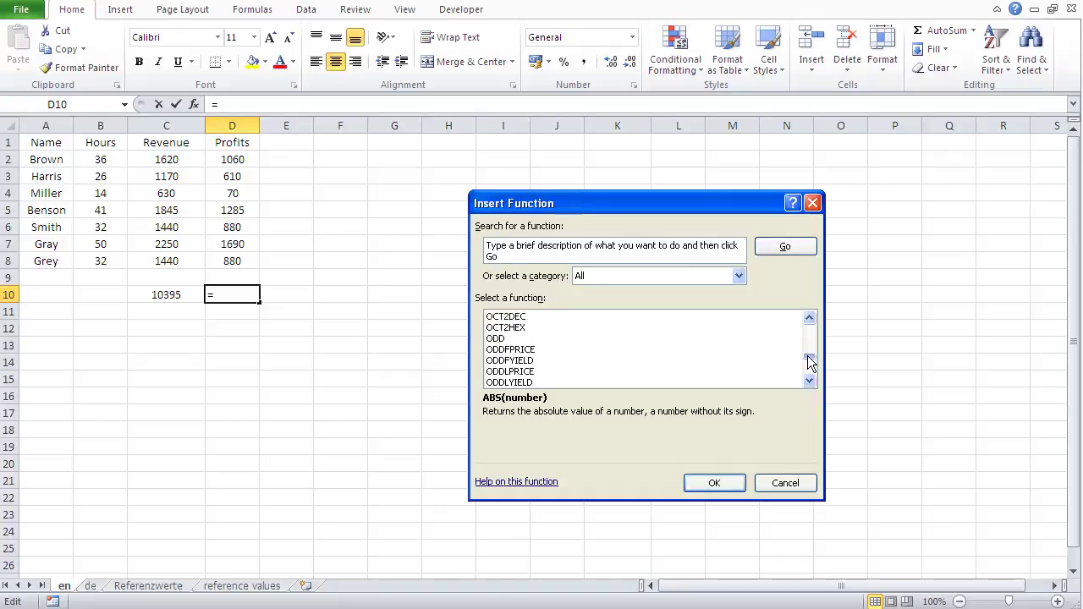
drag(810, 384, 810, 383)
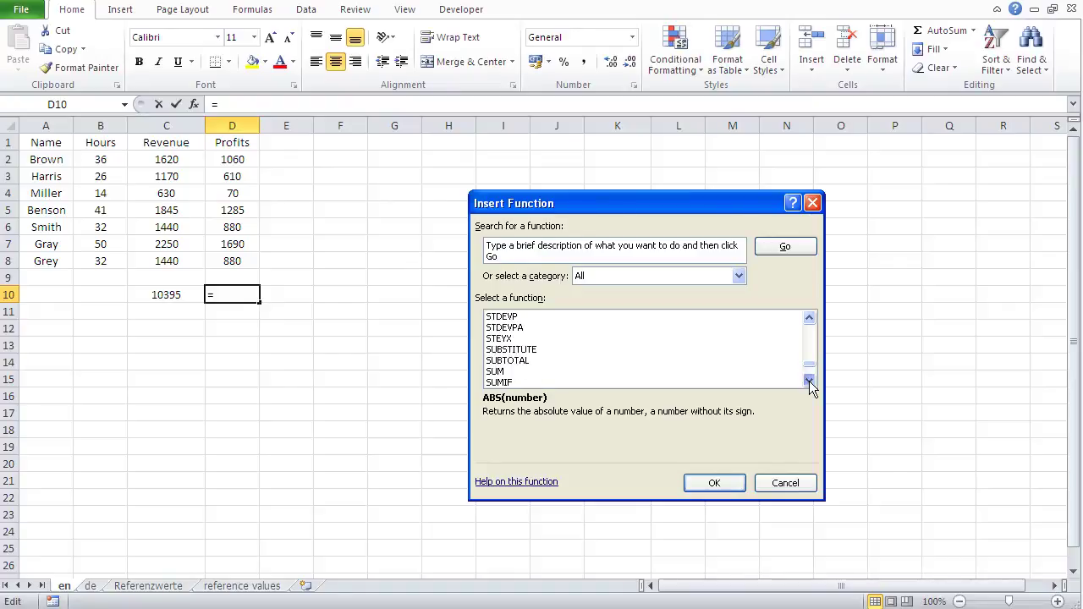
click(498, 372)
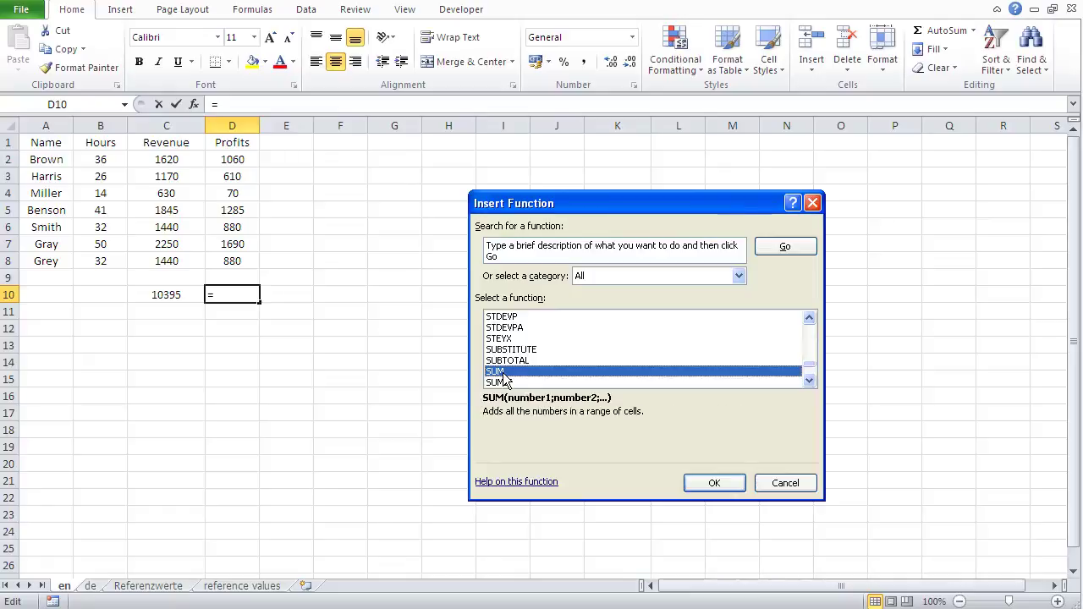
click(704, 482)
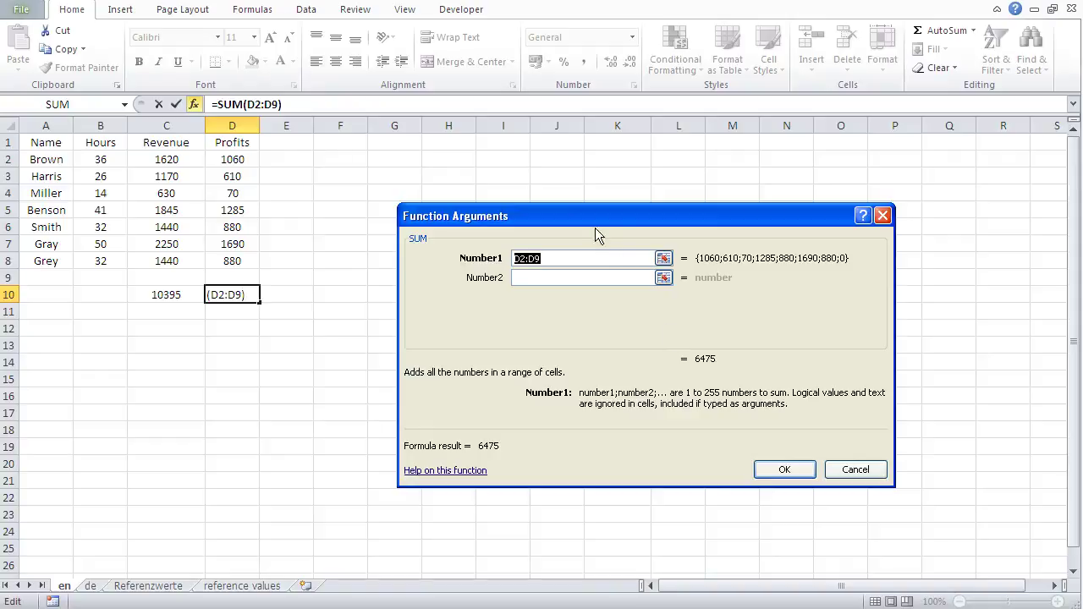
drag(591, 219, 580, 206)
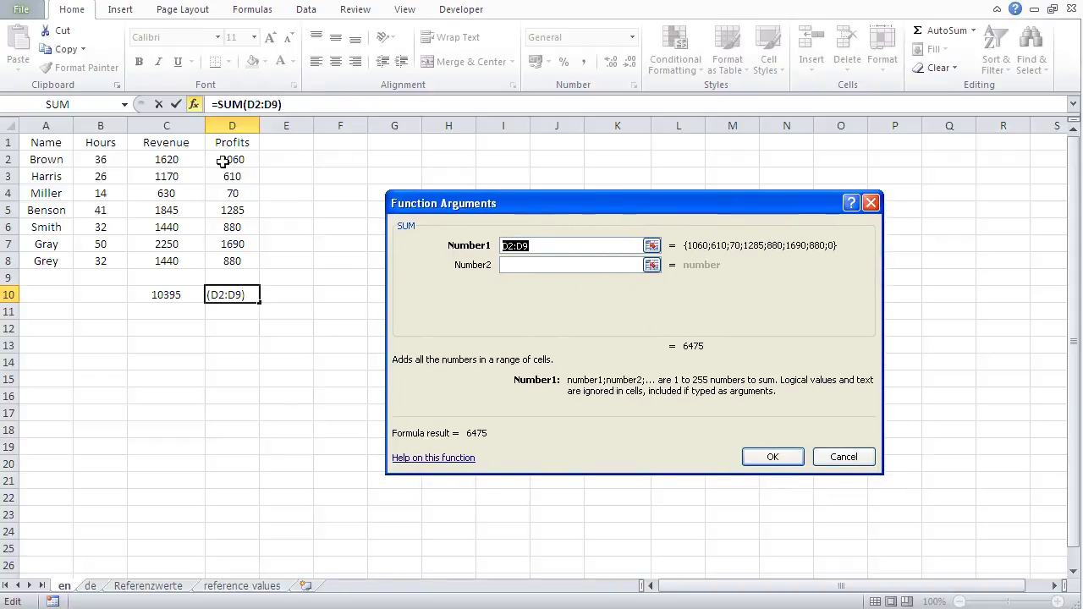
drag(232, 159, 227, 259)
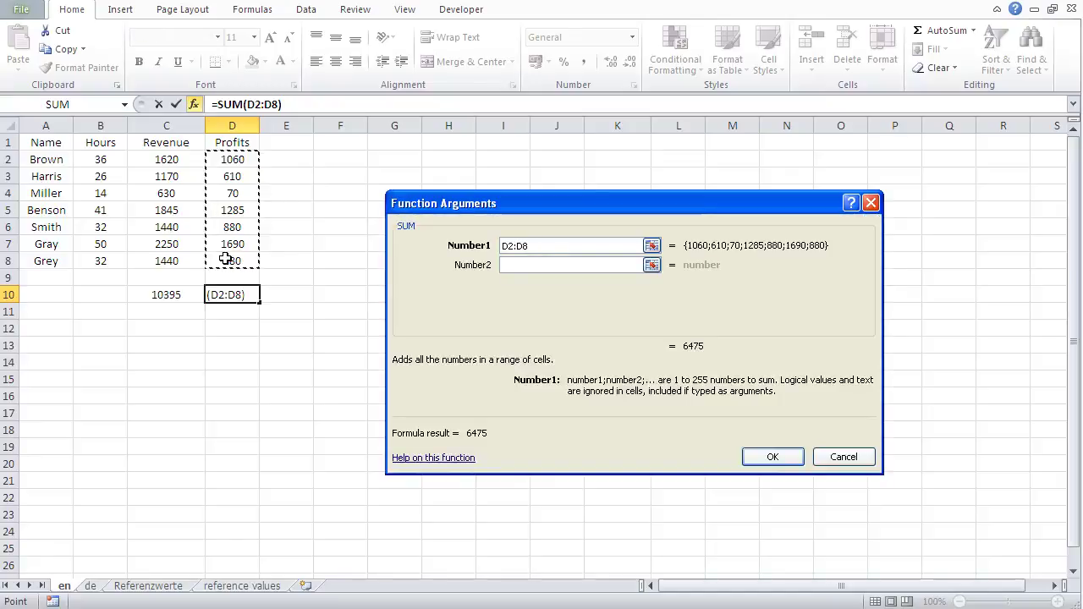
click(772, 457)
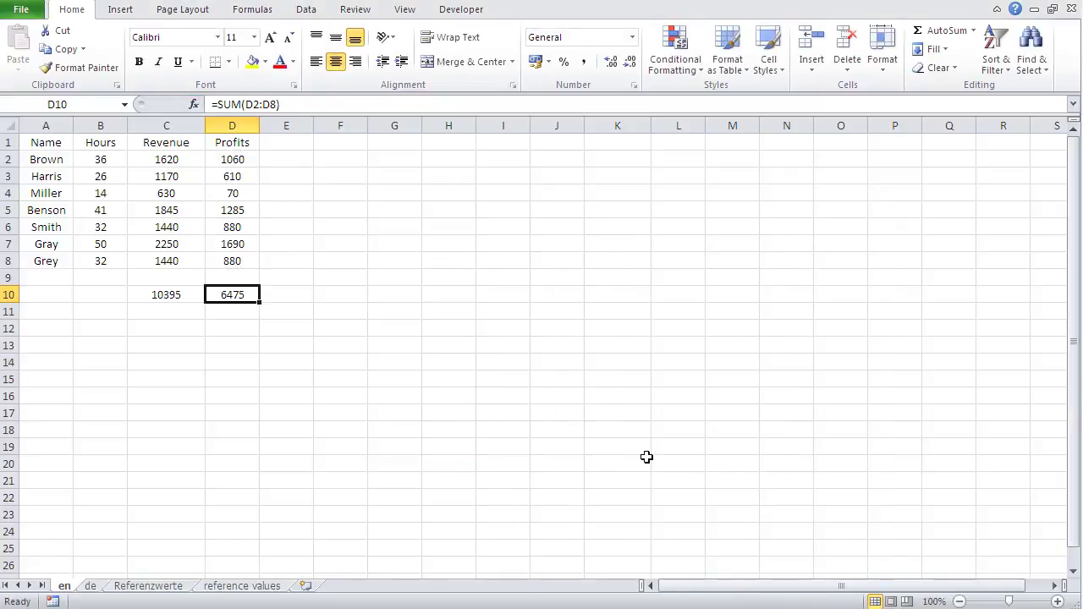
- Change the C10 SUM range to C2:C8 in Function Arguments, still giving 10395
click(428, 447)
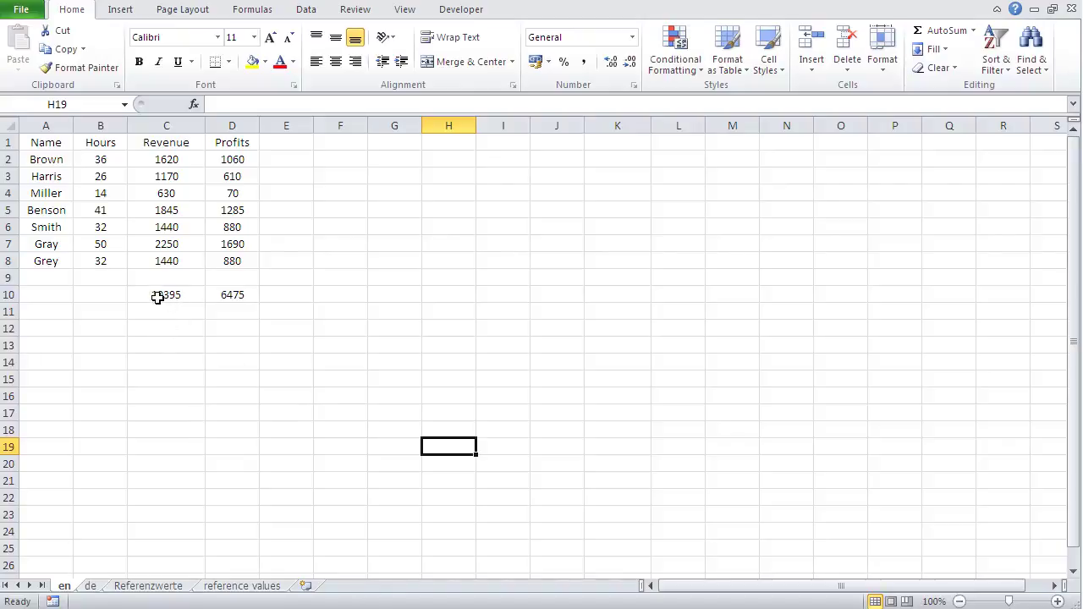
click(157, 296)
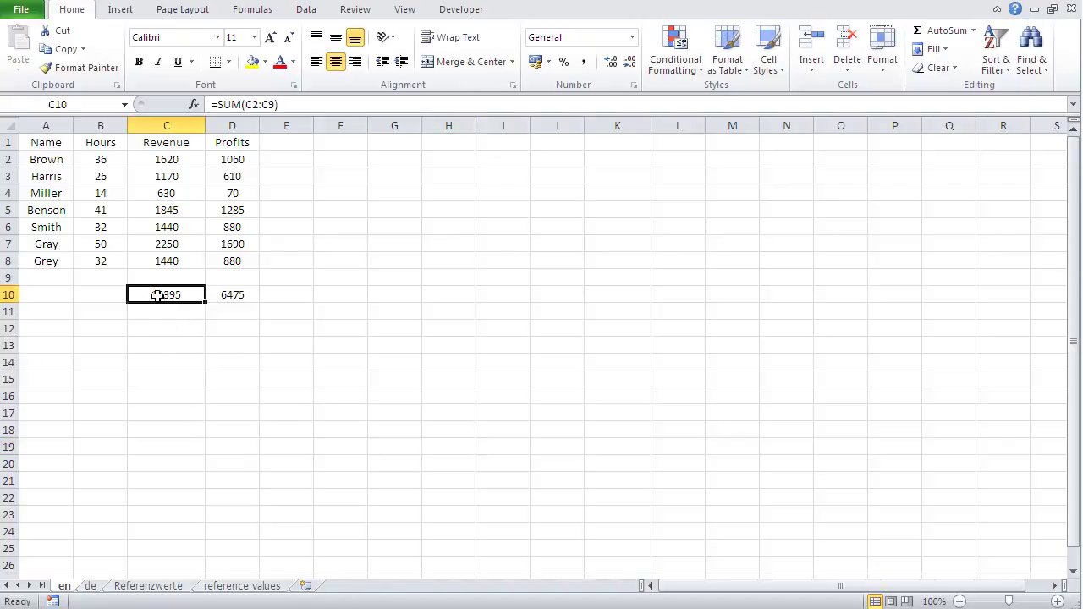
click(194, 106)
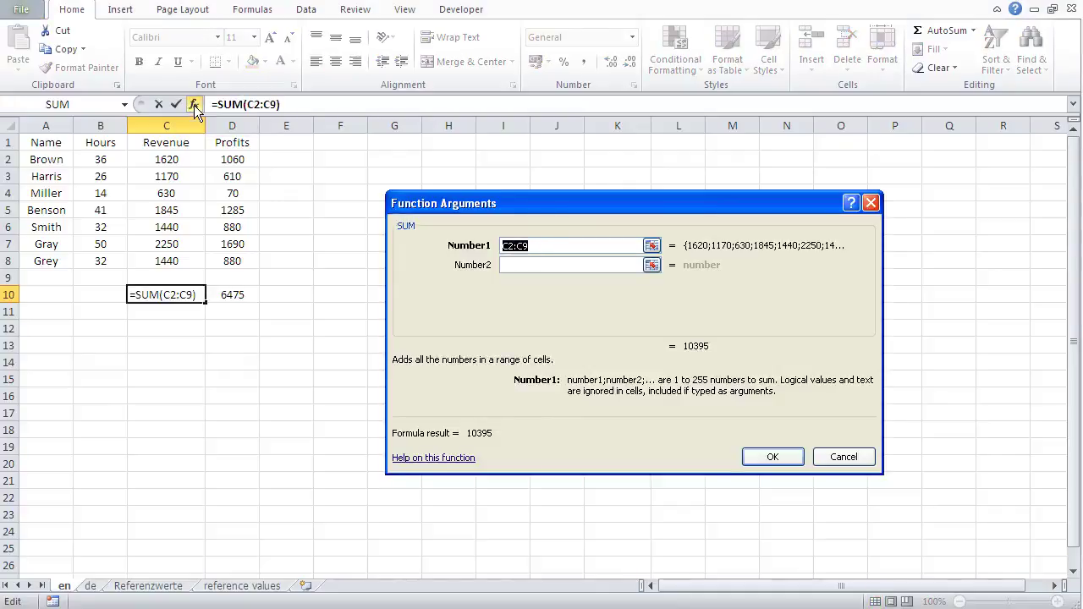
drag(169, 162, 165, 245)
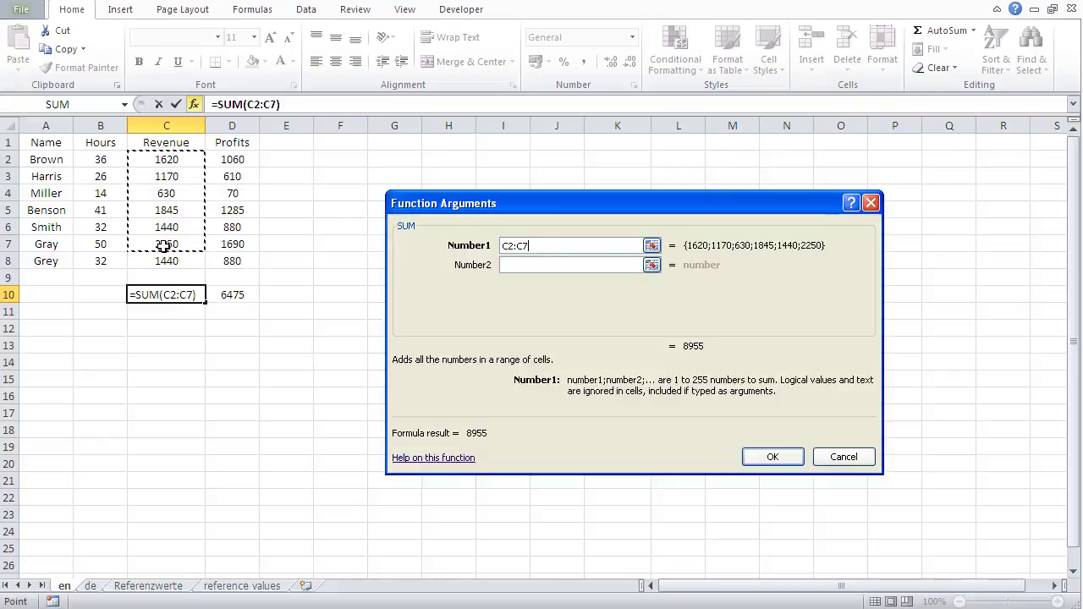
drag(152, 159, 139, 258)
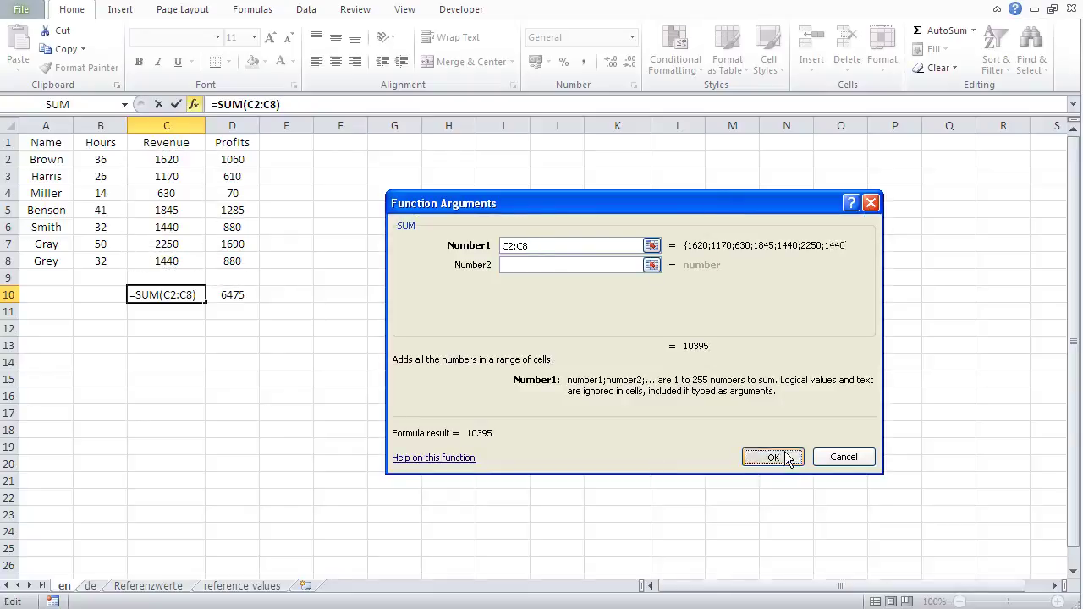
click(784, 456)
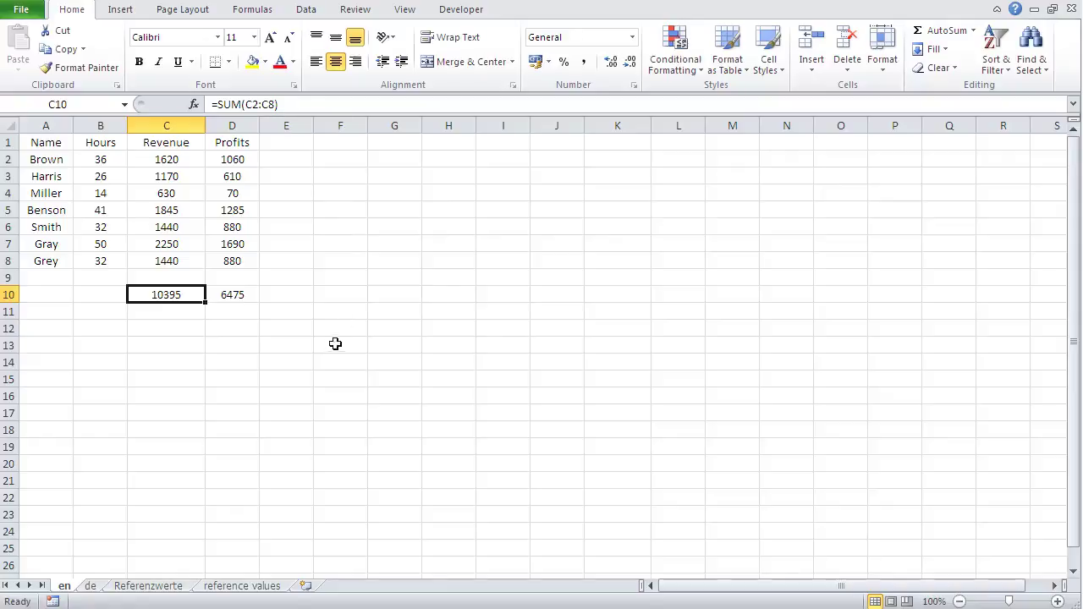
- Type =sum(C2:C8) in F10 for 10395, then compare the C10 and D10 formulas
click(338, 296)
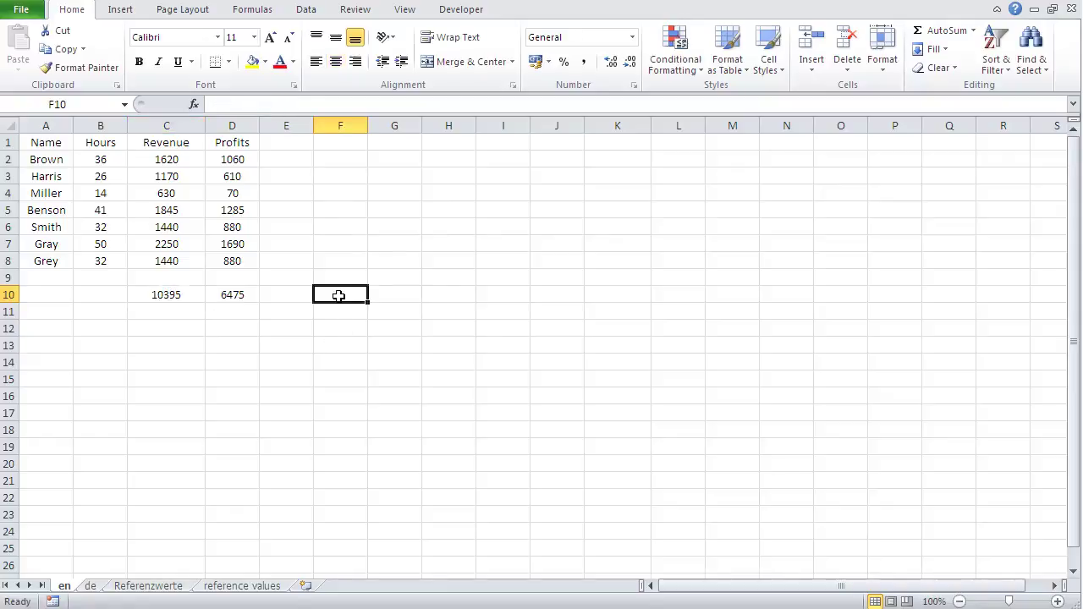
text(=)
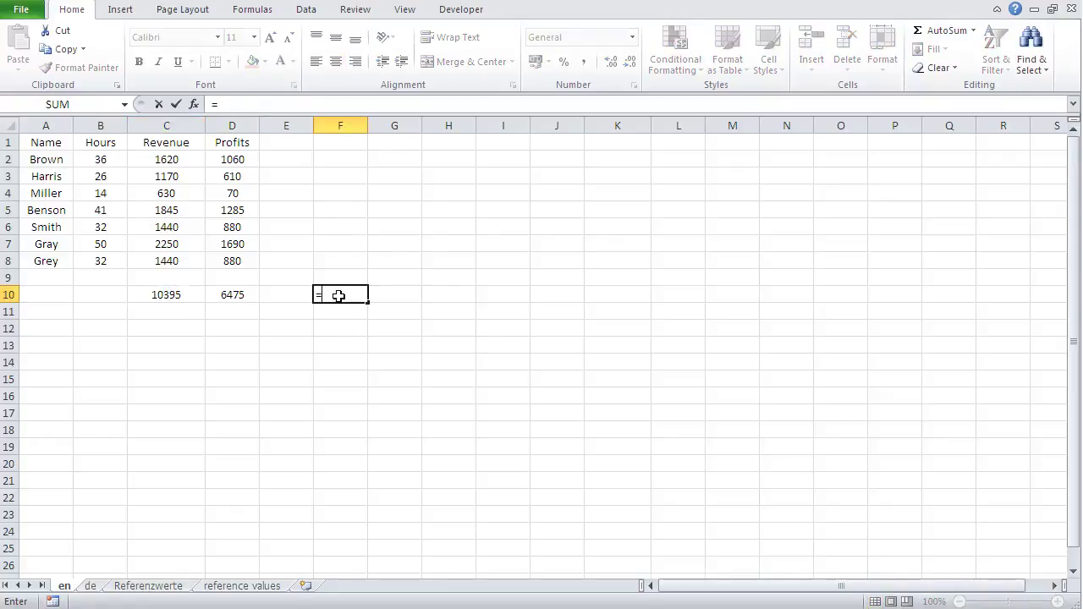
text(sum)
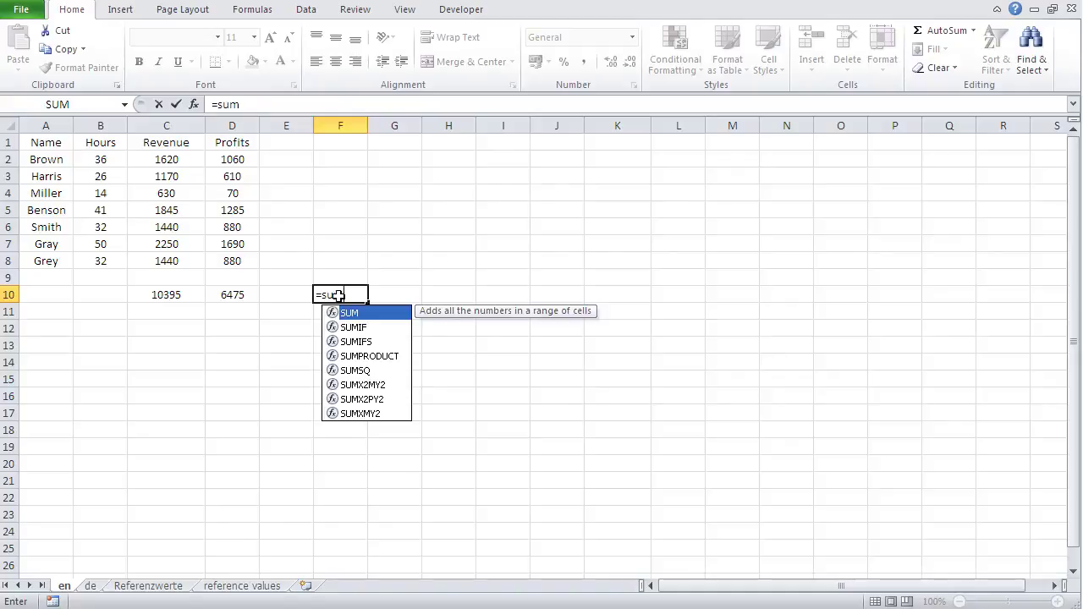
text(()
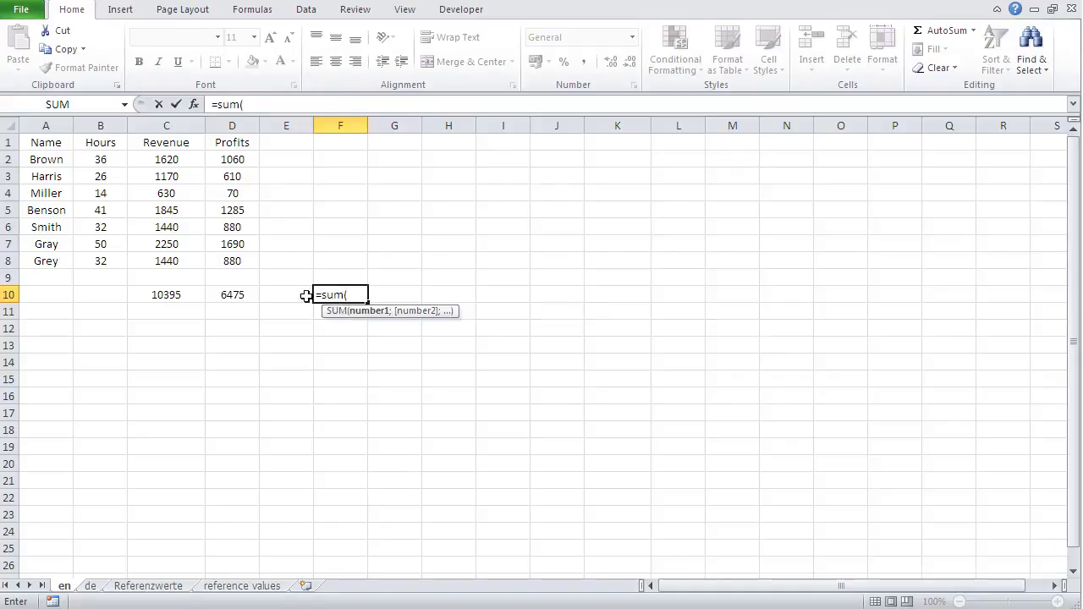
drag(155, 159, 150, 252)
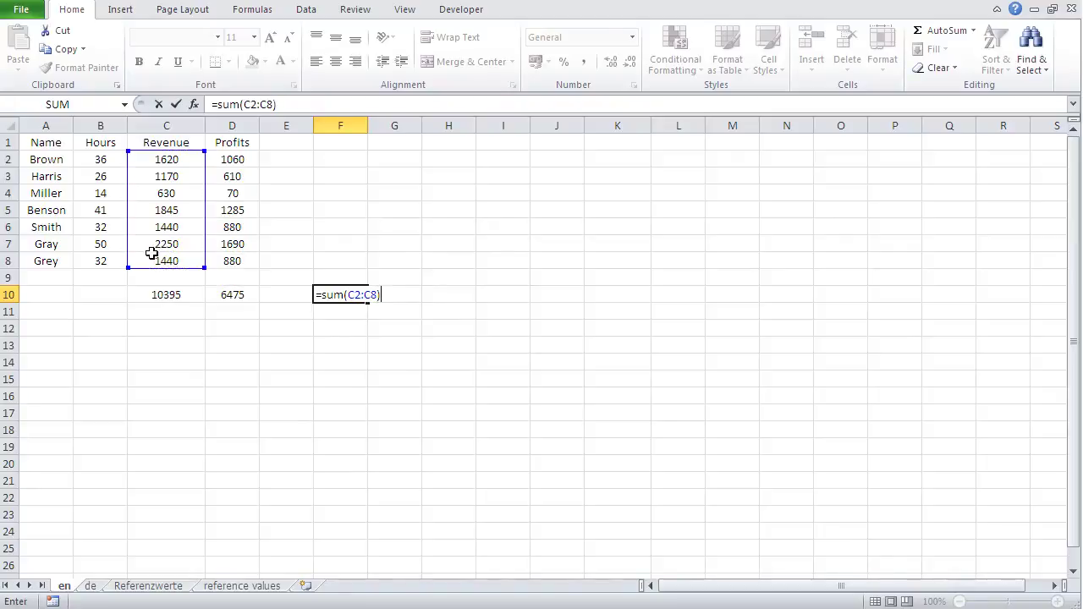
key(Return)
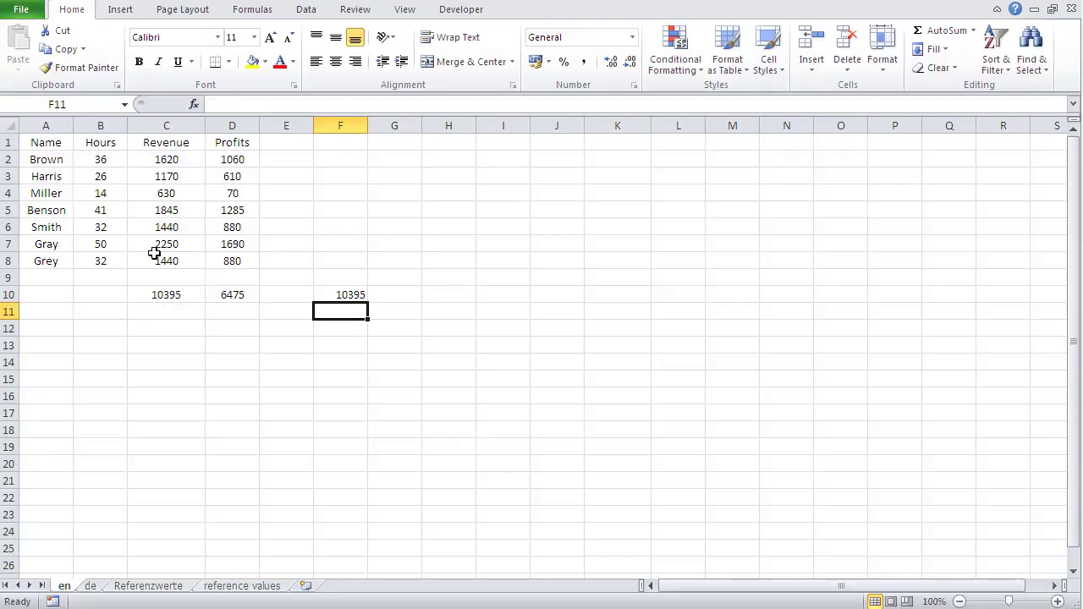
click(162, 293)
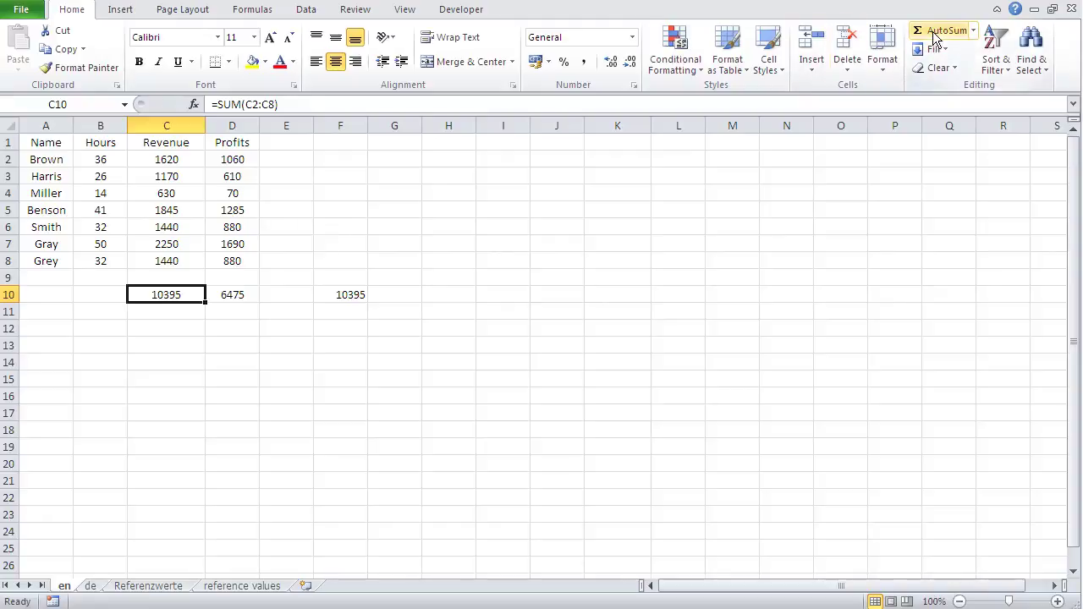
click(233, 293)
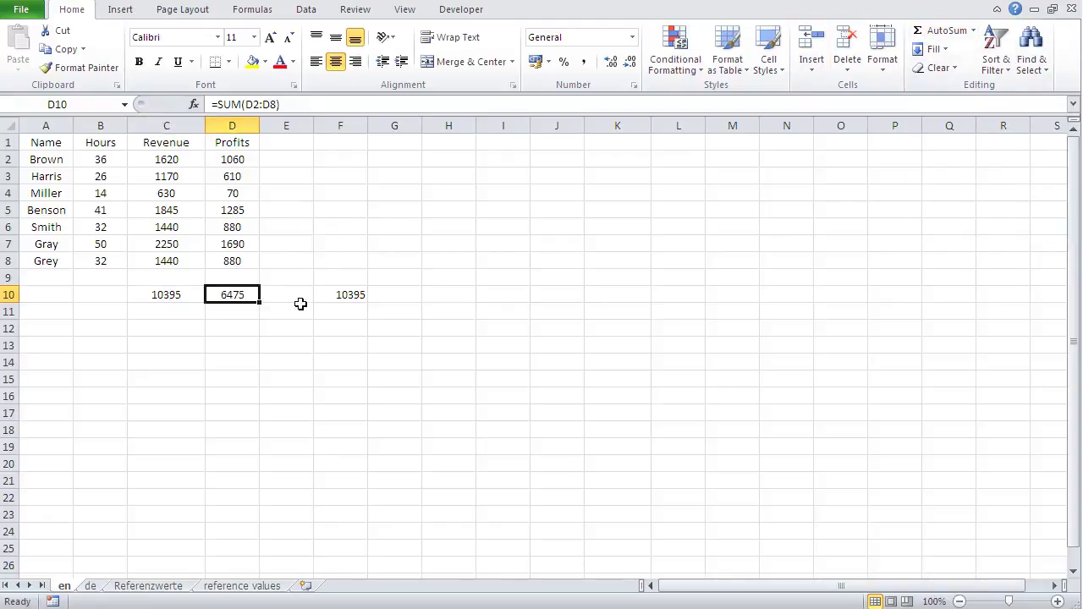
- Build a SUM of C2:C8 in H5 through the function picker, showing 10395
click(455, 208)
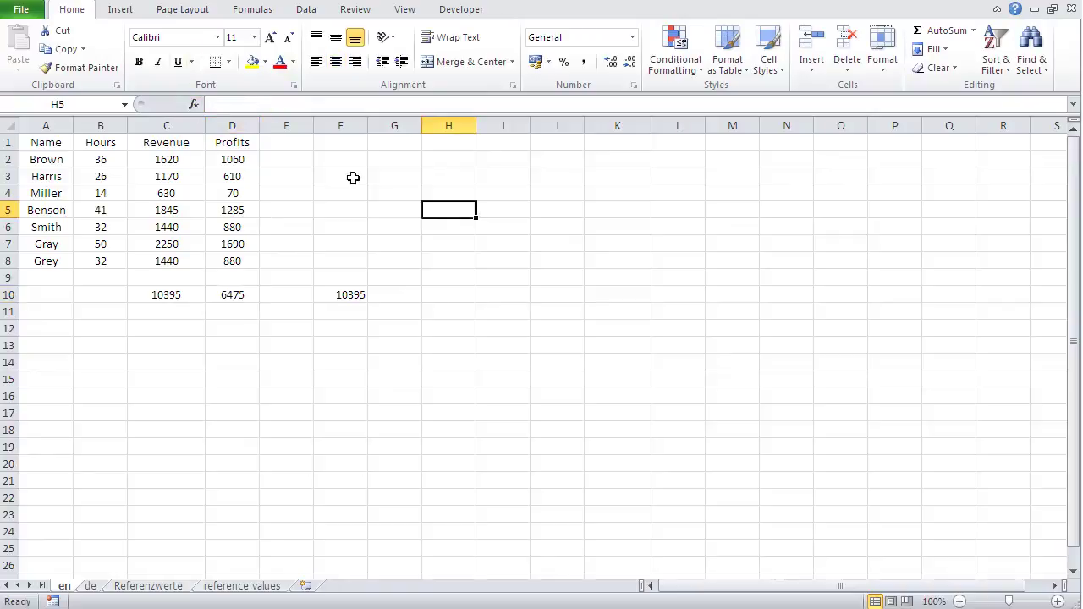
click(194, 105)
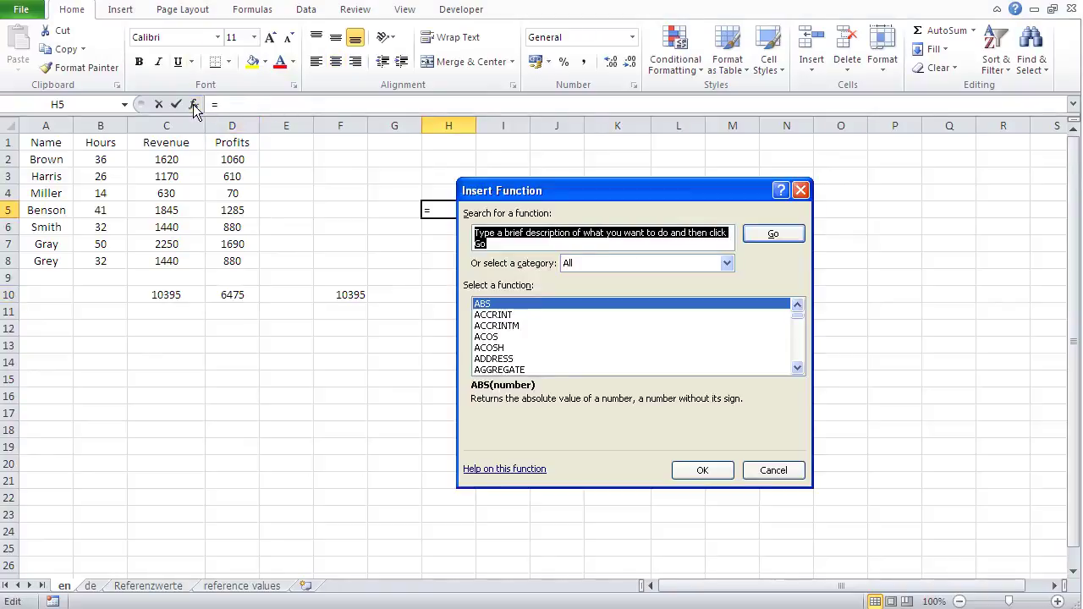
click(641, 264)
click(630, 289)
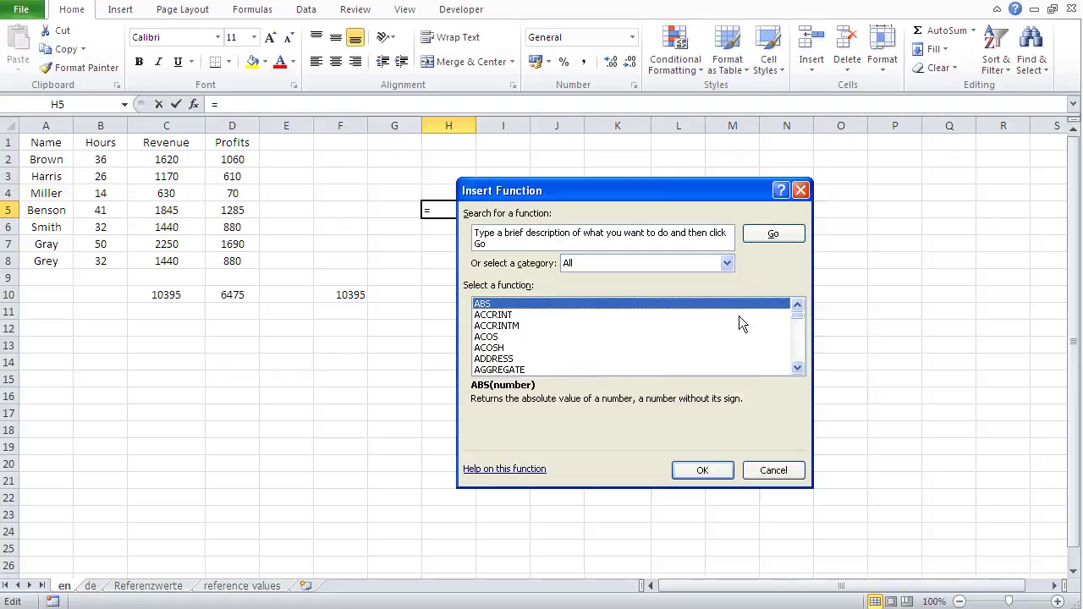
drag(798, 318, 797, 354)
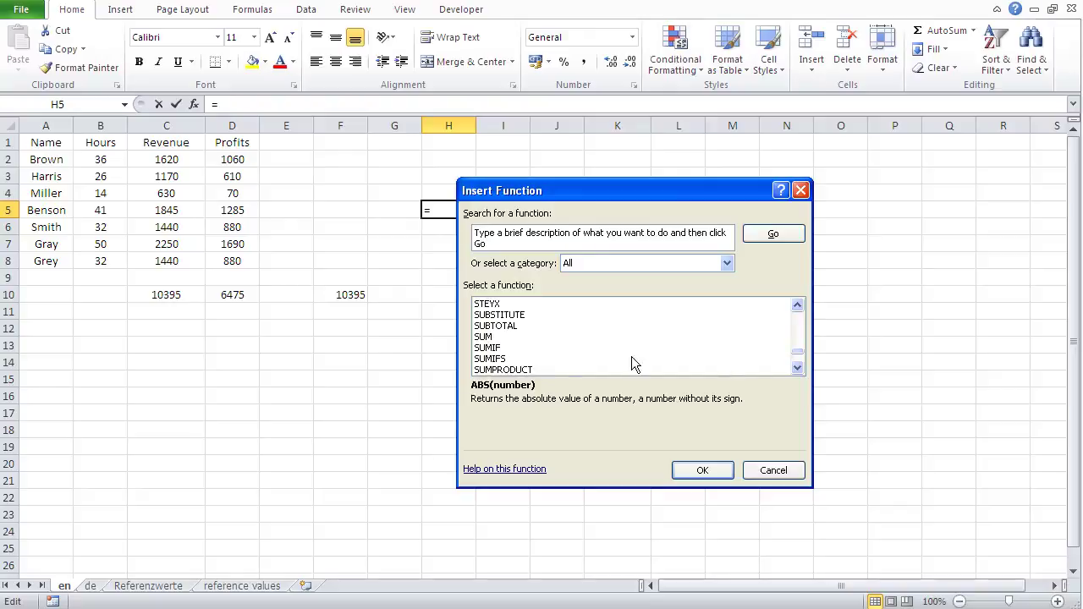
click(484, 338)
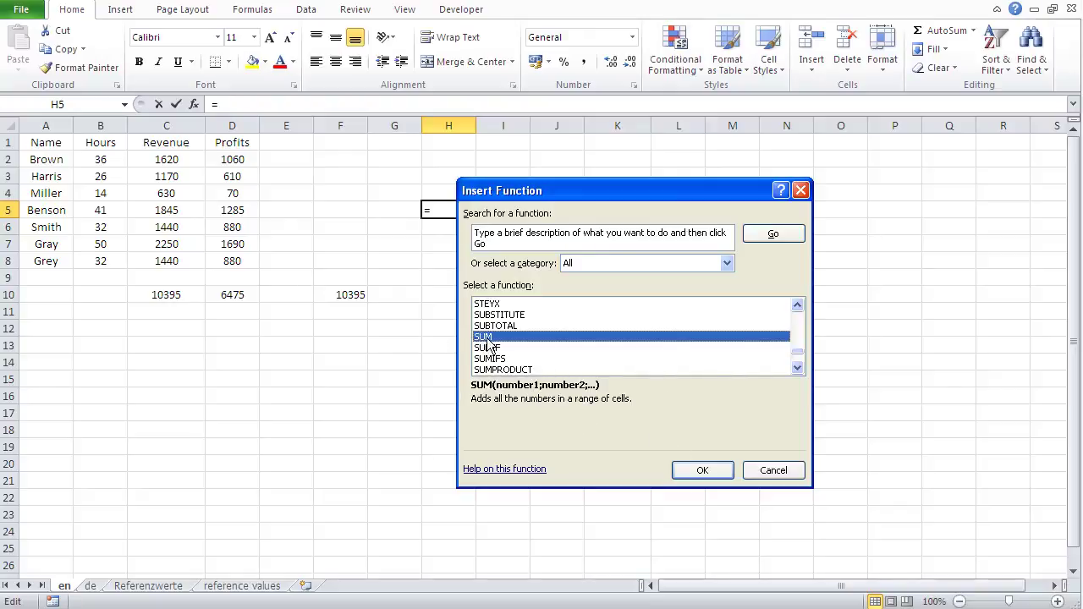
double_click(487, 338)
drag(163, 161, 162, 262)
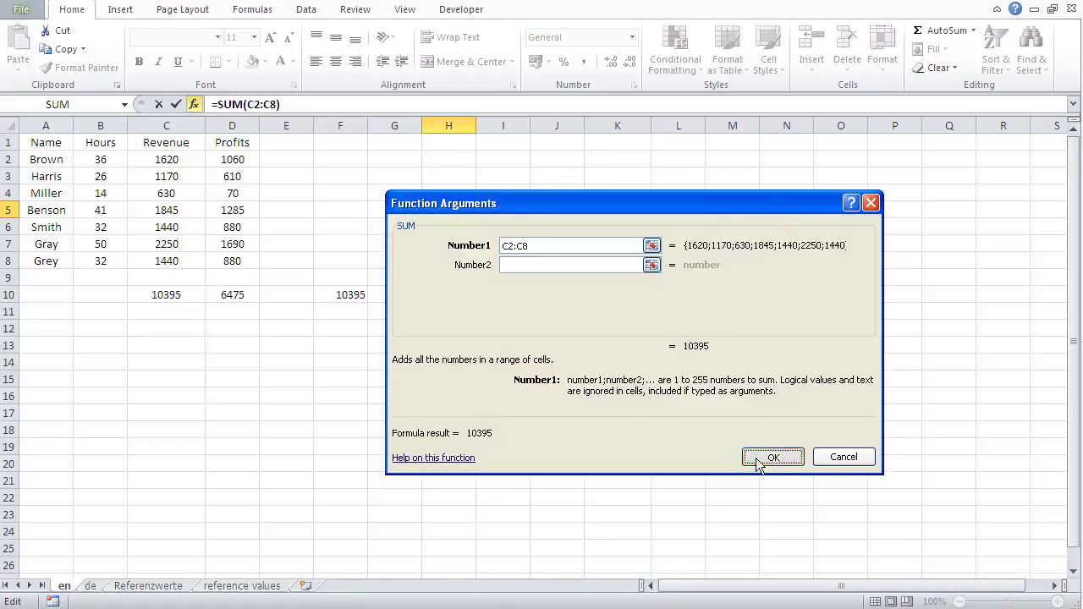
click(762, 458)
click(443, 294)
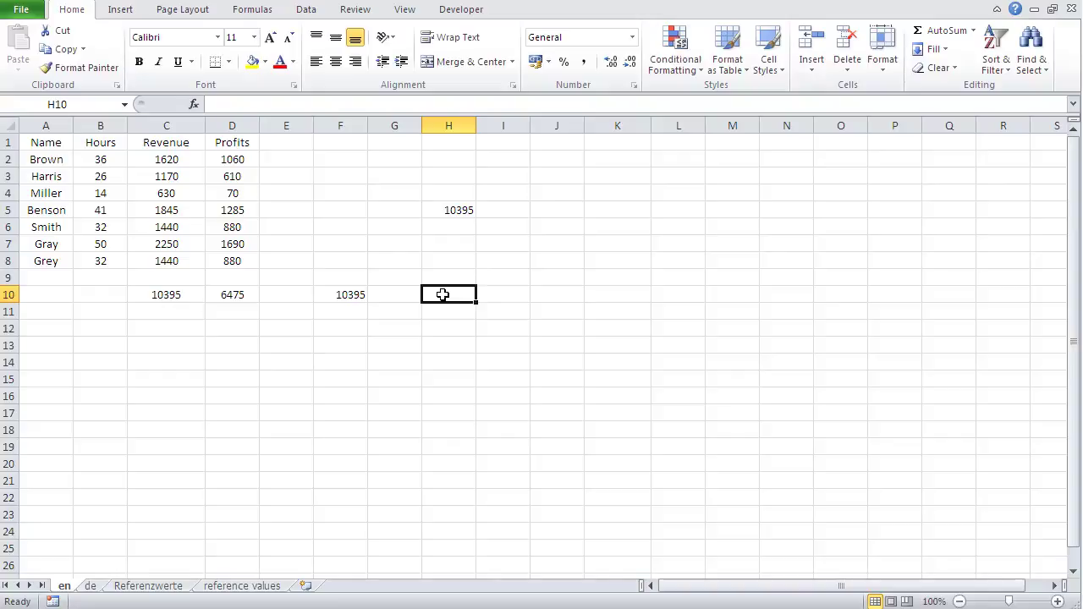
- Type =sum(D2:D8) in H10 to total the Profits at 6475
text(=sum()
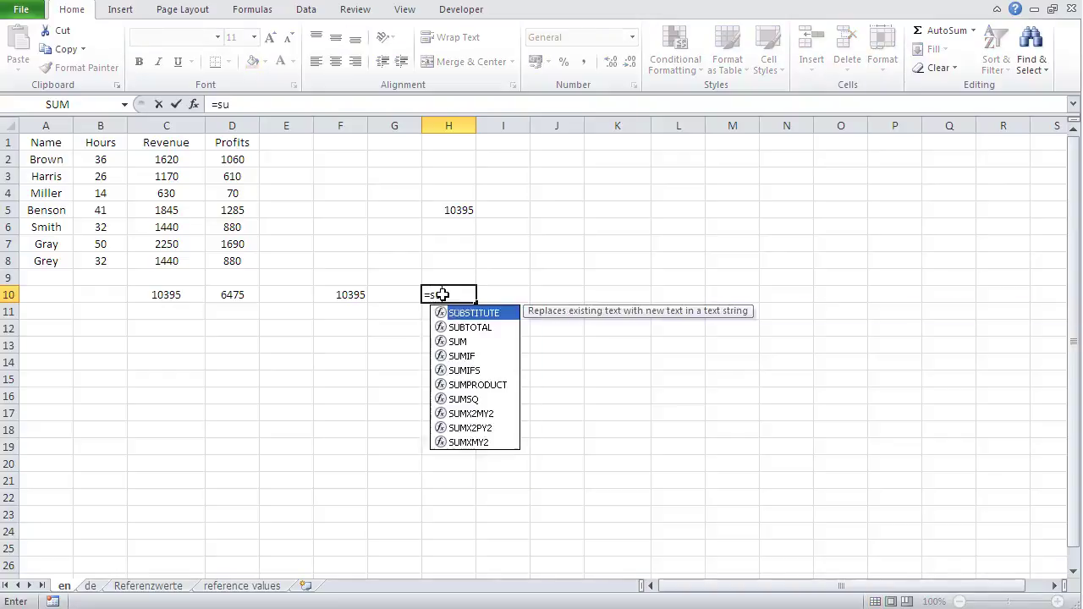
drag(223, 160, 220, 260)
text())
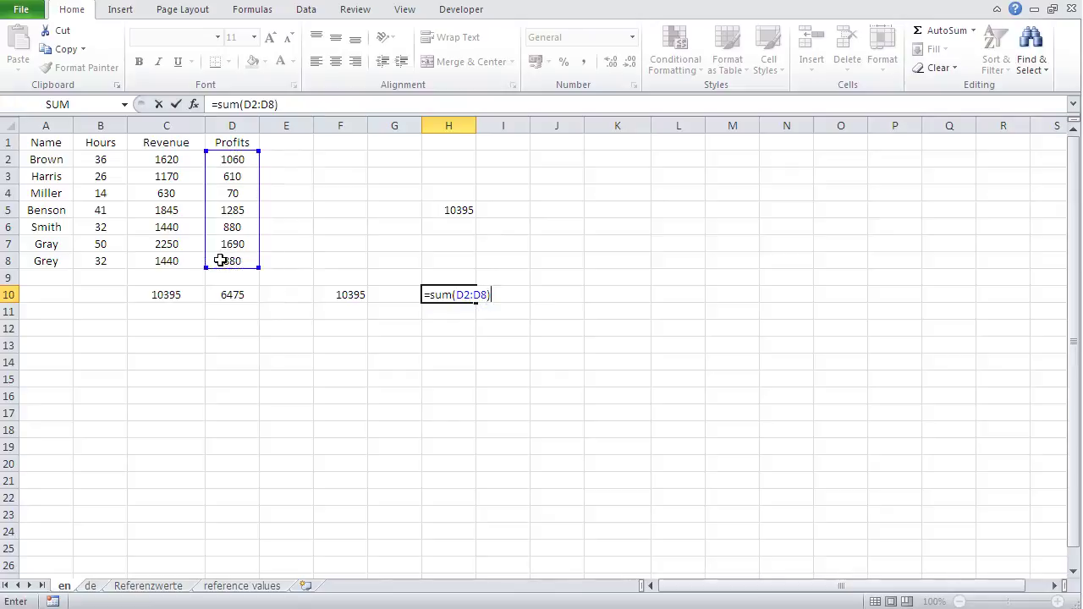
key(Return)
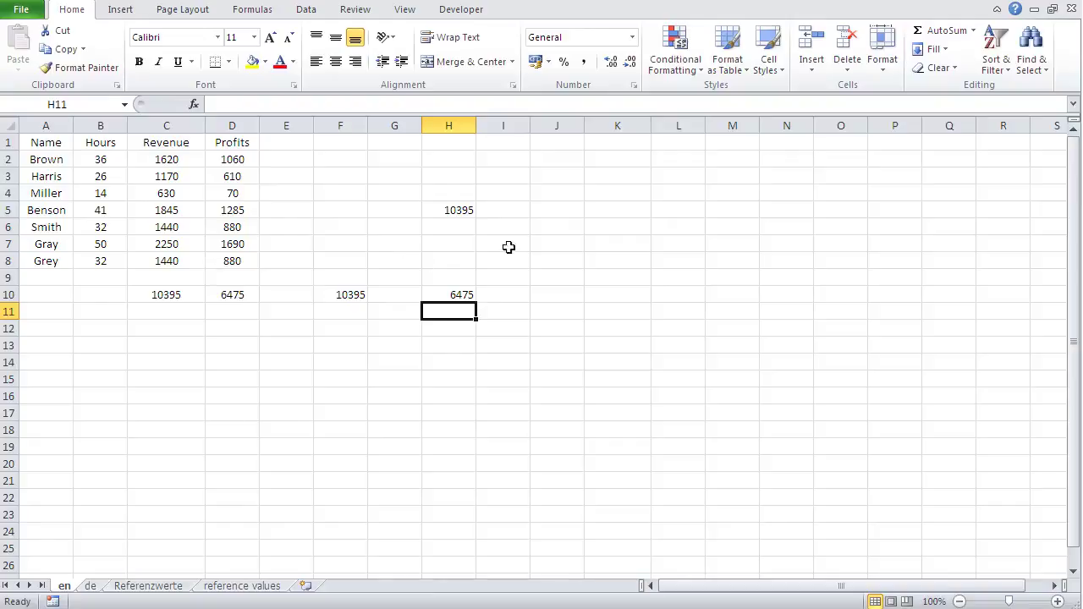
drag(161, 292, 470, 302)
- Delete the totals in row 10 and the leftover total in H5
key(Delete)
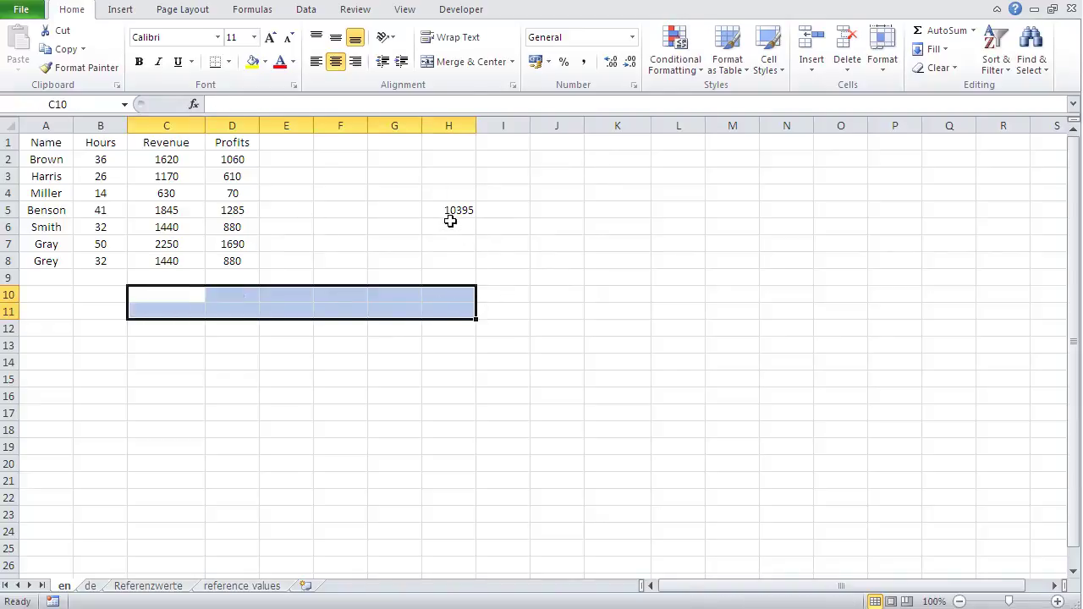
click(448, 211)
key(Delete)
- Enter the labels Sum, Count, CountA, Max, Min and Average down J2:J7
click(551, 163)
text(Sum)
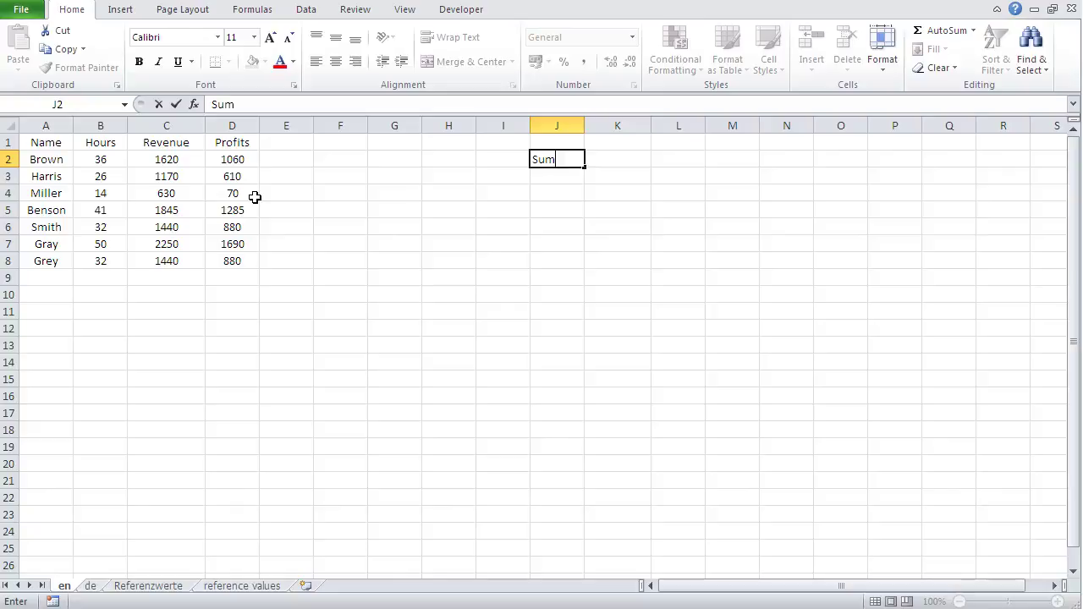
key(Return)
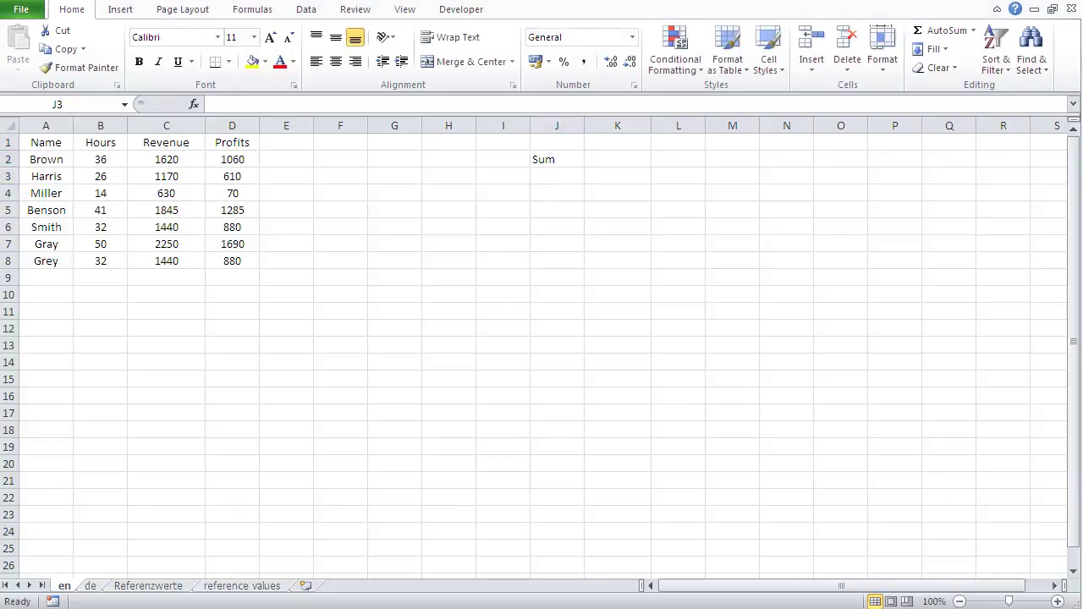
click(551, 180)
text(Count)
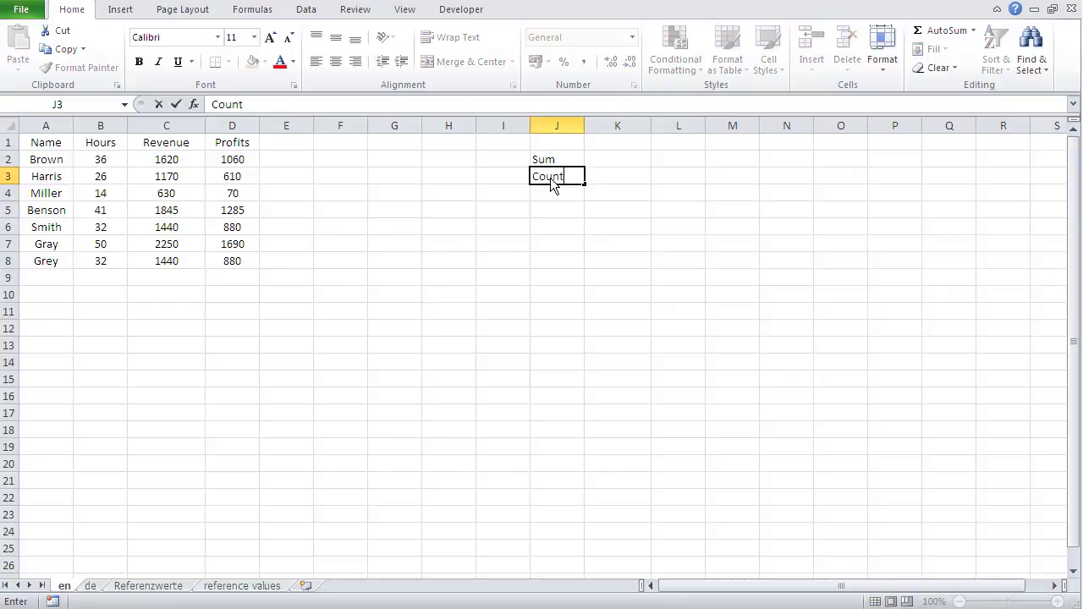
key(Return)
text(Cou)
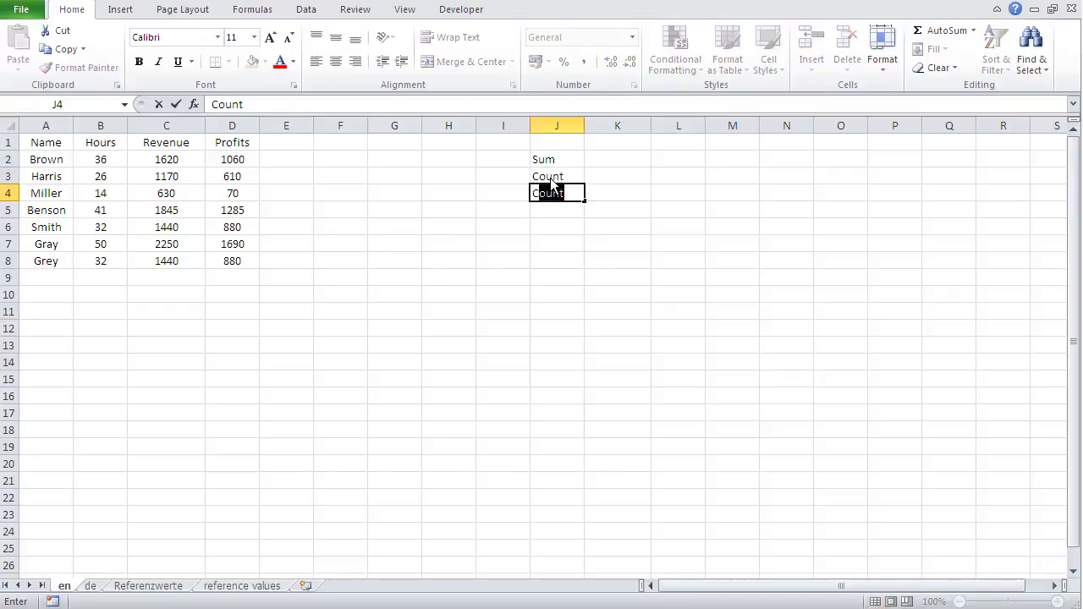
text(ntA)
key(Return)
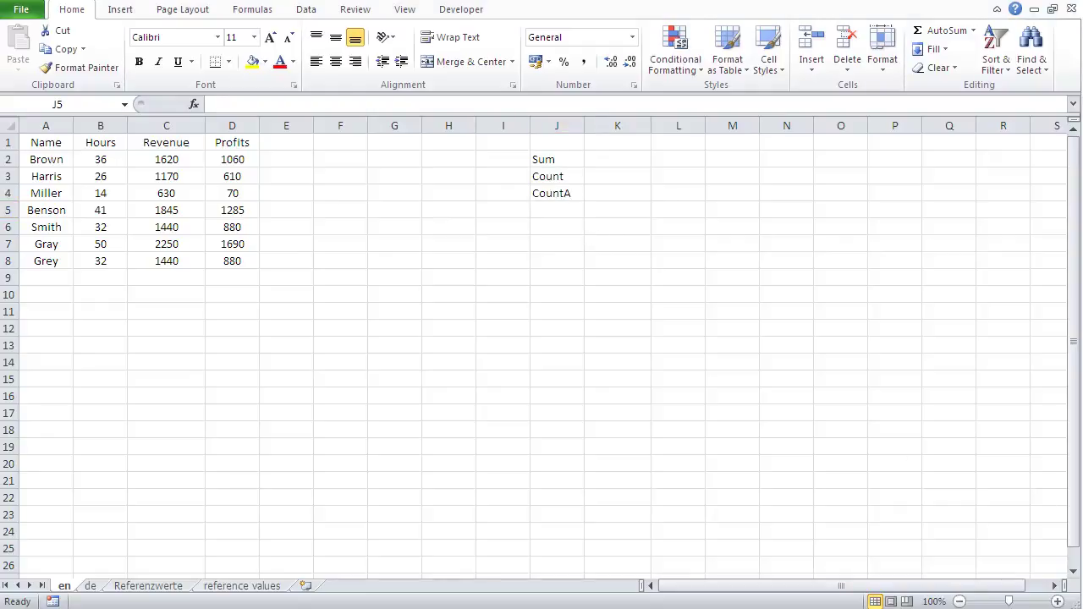
text(Max)
key(Return)
text(Min)
key(Return)
text(Average)
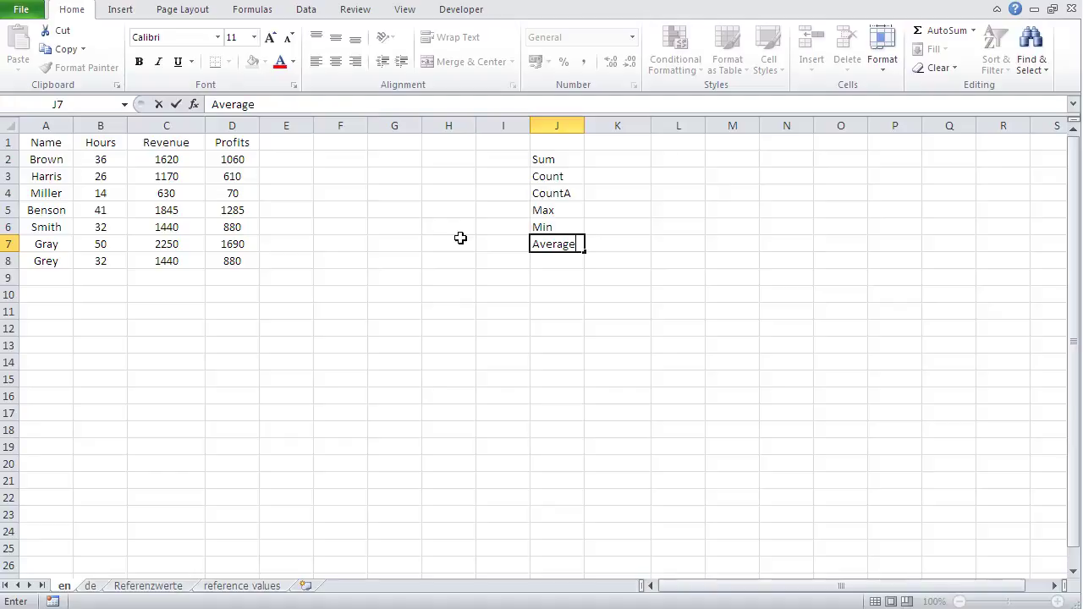
key(Return)
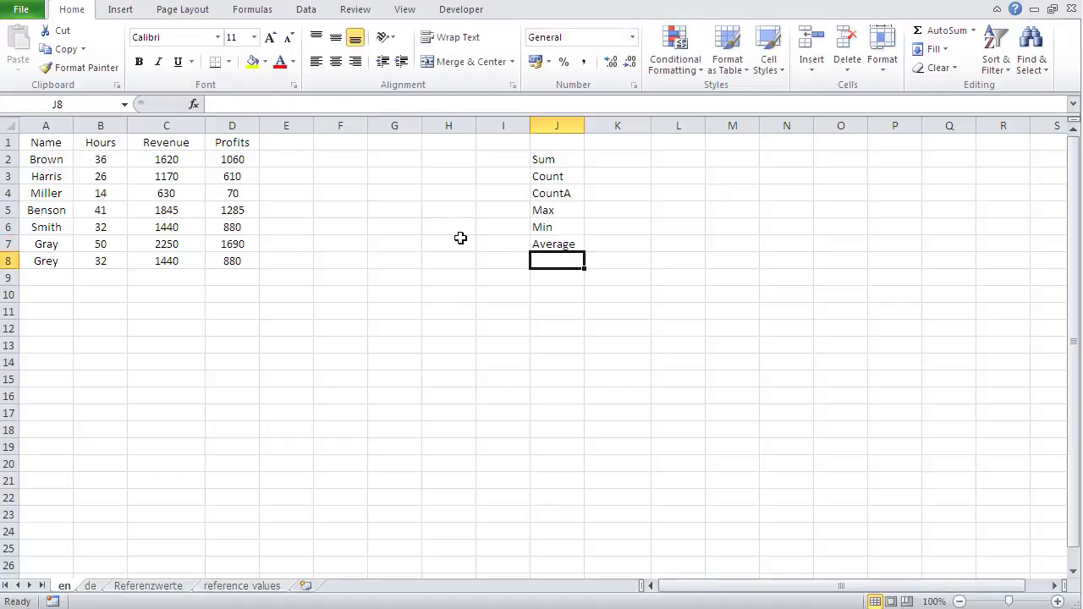
- Enter =sum(B2:B8) in K2 to total the Hours values, giving 231
click(617, 160)
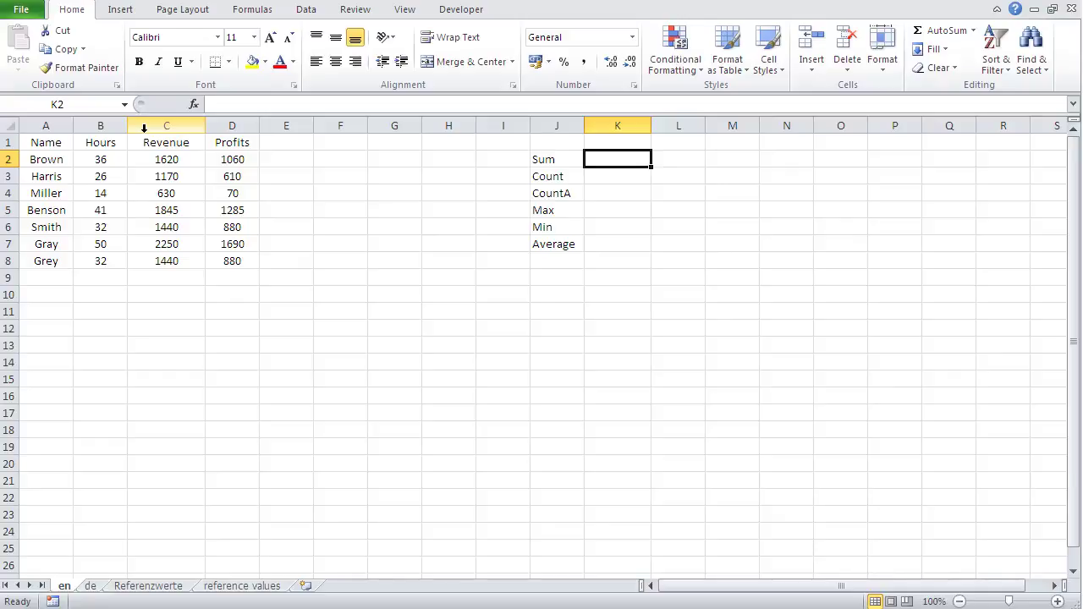
text(=sum()
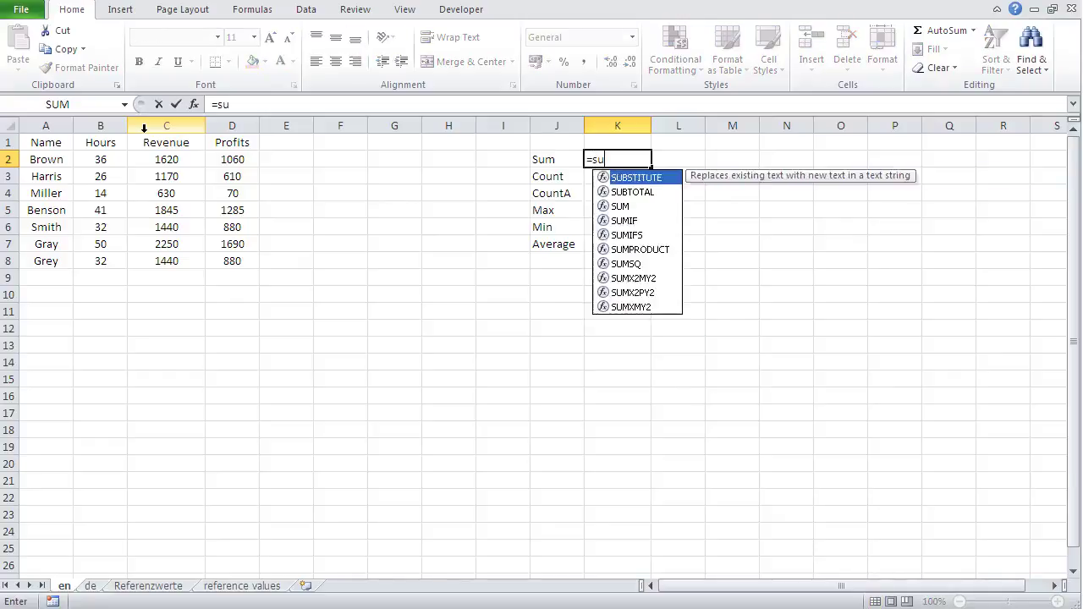
click(94, 159)
drag(93, 159, 93, 260)
text())
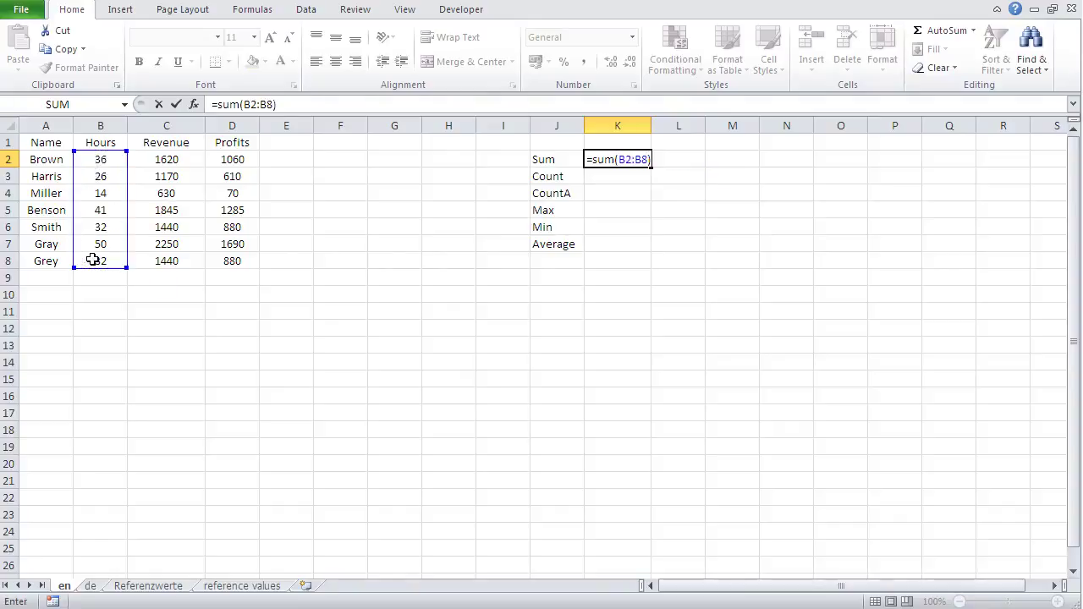
key(Return)
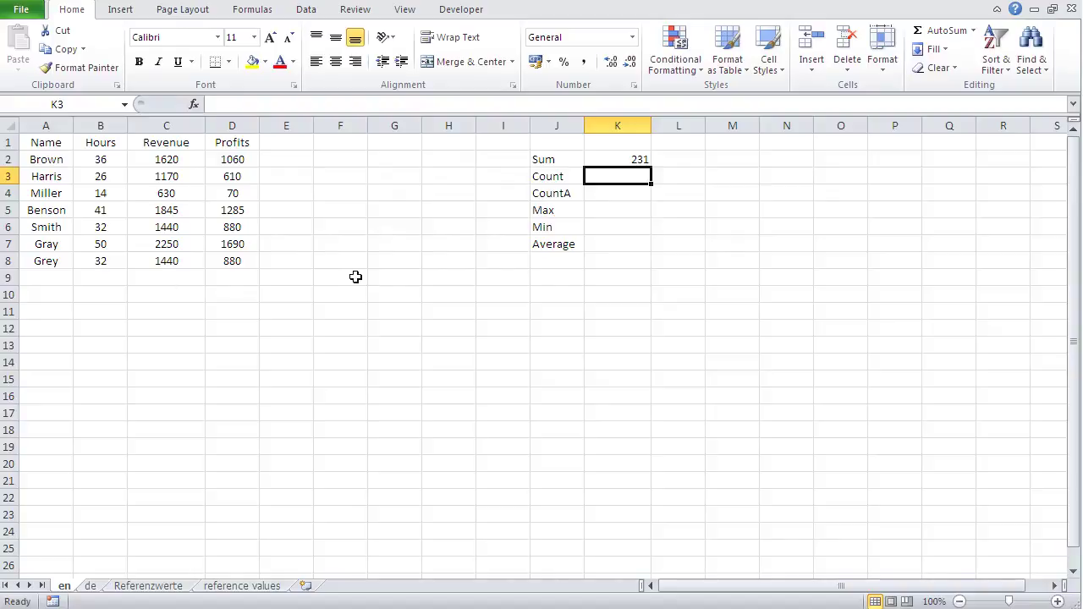
- Insert COUNT over B1:B8 into K3 via the function picker, showing 7
click(194, 106)
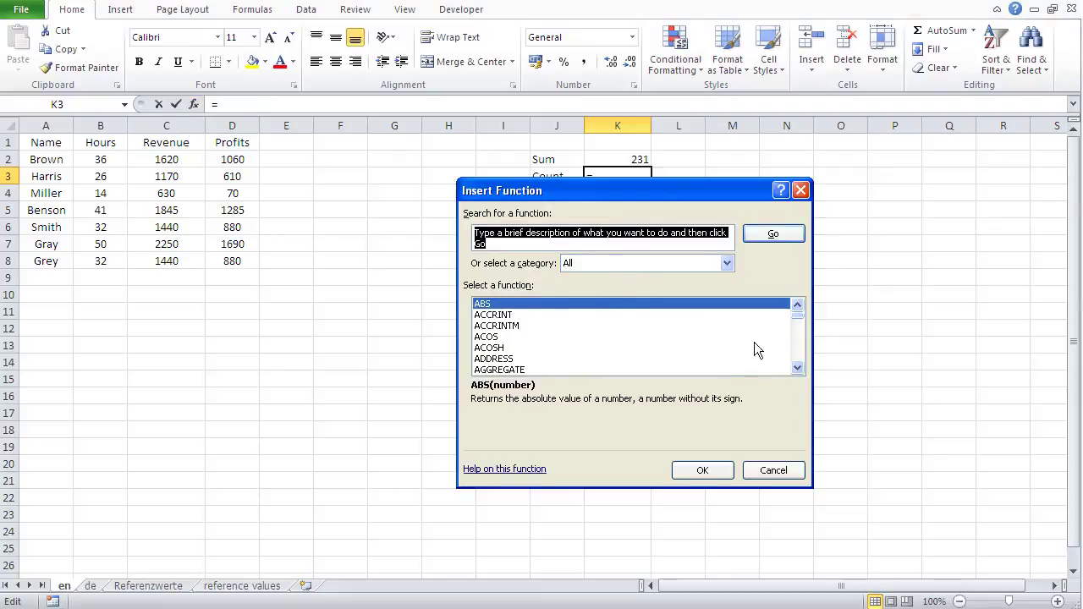
drag(796, 369, 796, 369)
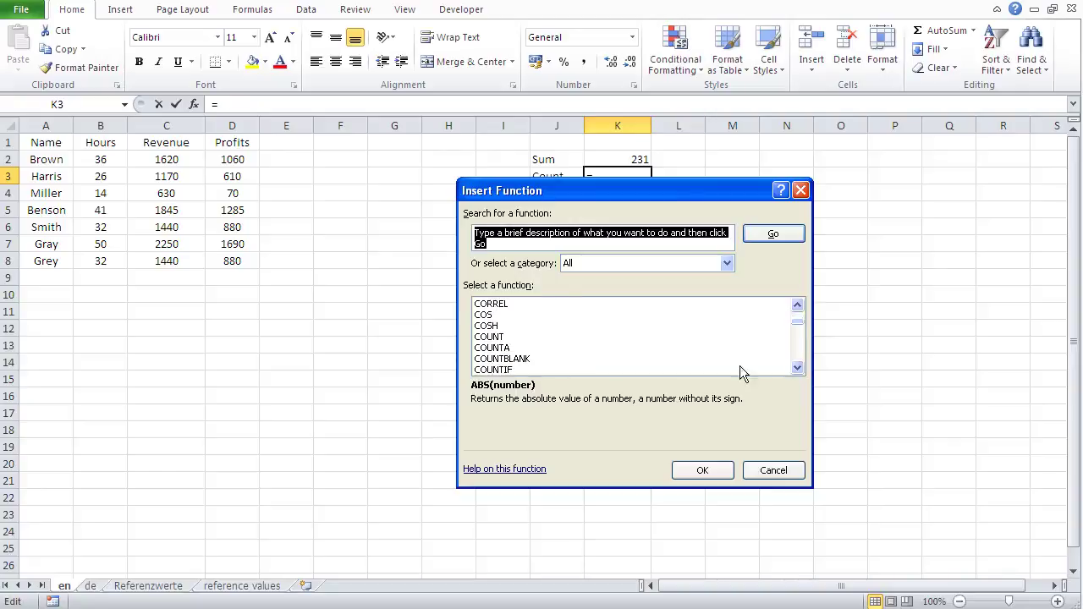
click(484, 337)
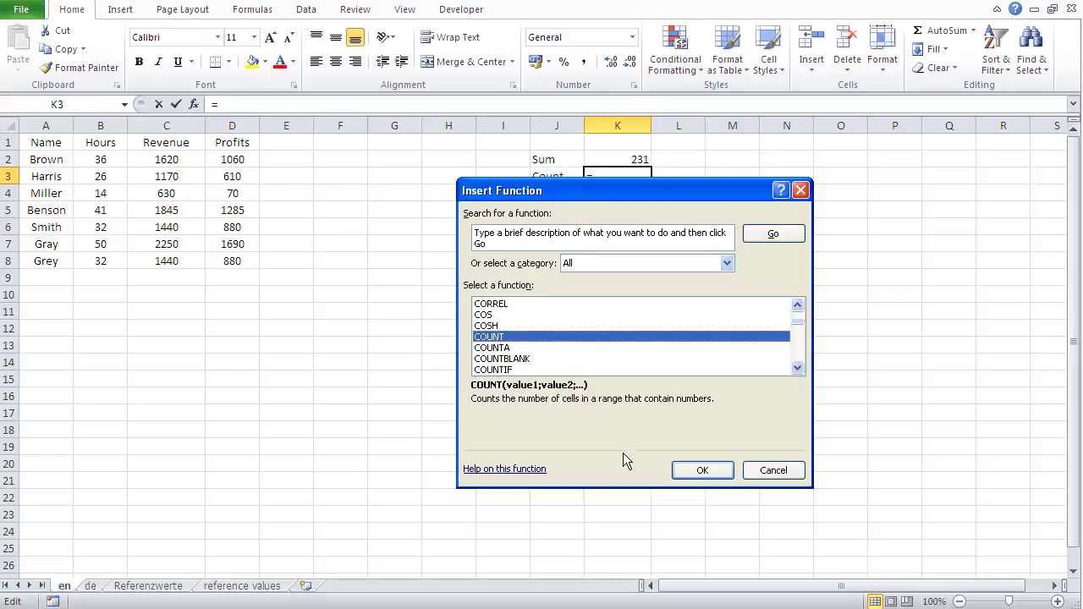
click(702, 470)
drag(102, 142, 95, 262)
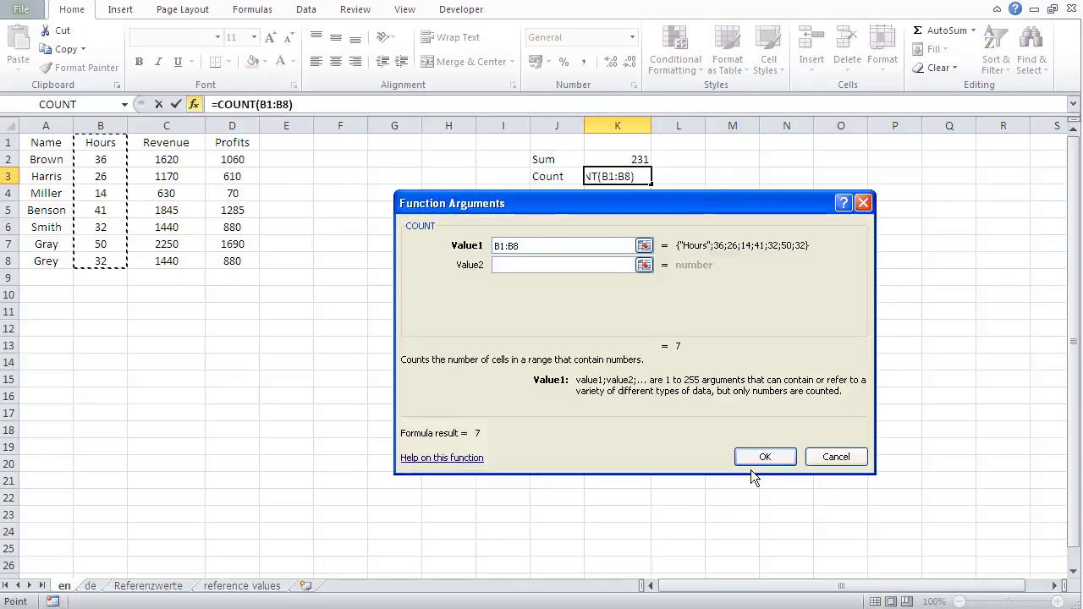
click(764, 458)
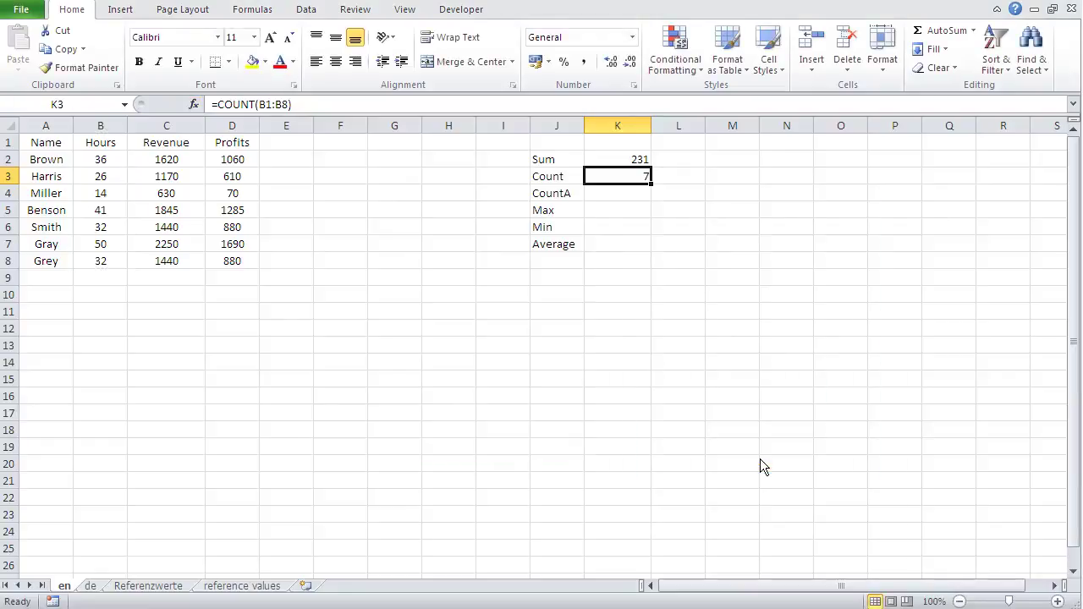
- Select K4 and choose COUNTA from the Insert Function dialog
click(623, 194)
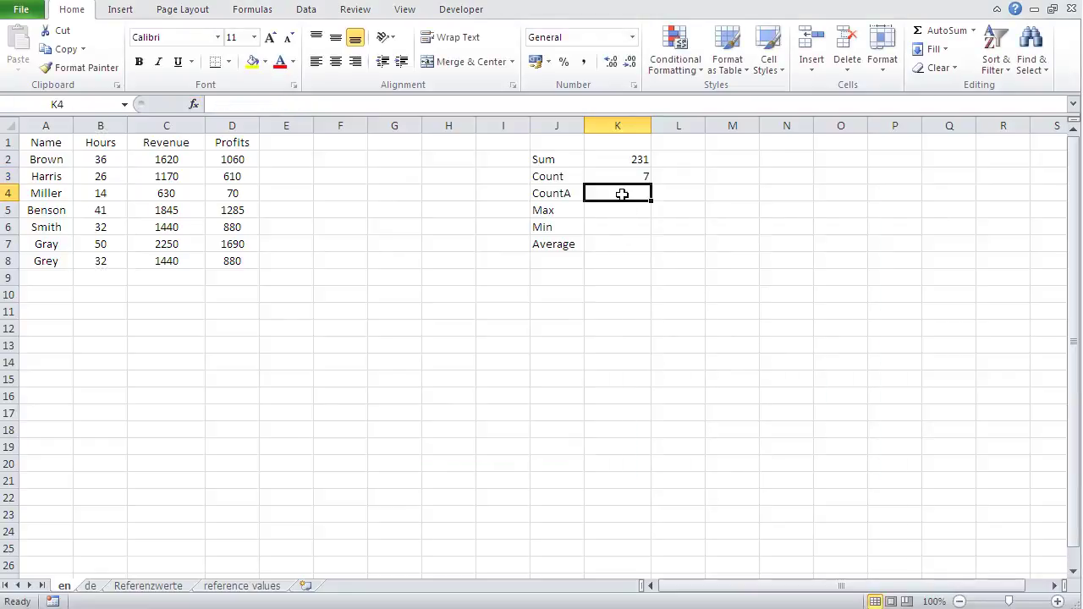
click(194, 103)
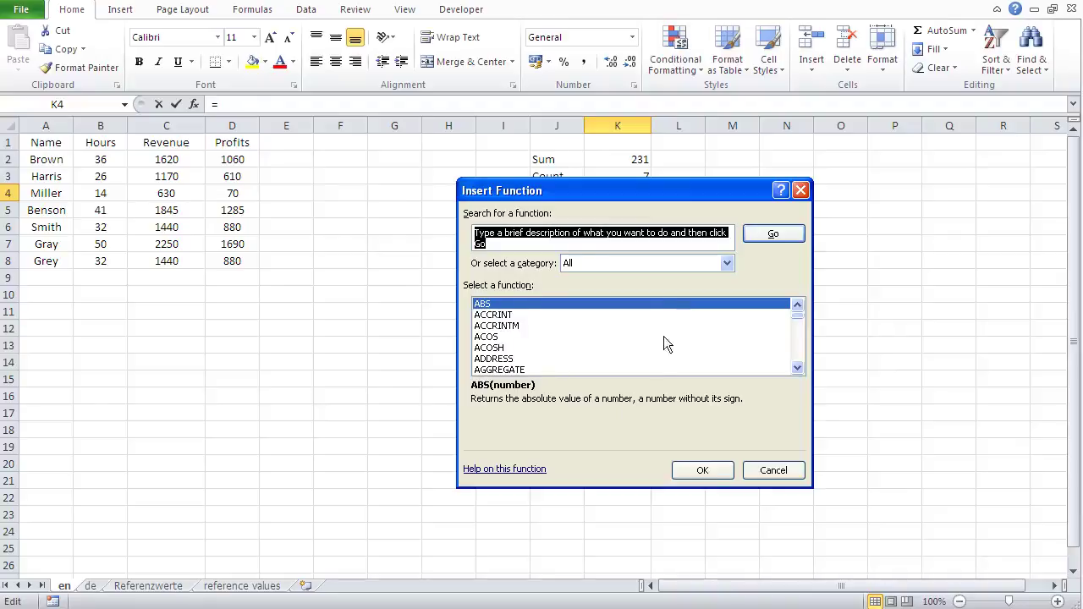
drag(794, 316, 794, 329)
click(796, 368)
click(796, 368)
click(797, 368)
click(797, 368)
click(797, 368)
click(796, 368)
click(797, 368)
click(797, 368)
click(797, 368)
click(797, 368)
click(797, 368)
click(797, 368)
click(489, 348)
click(702, 471)
- Set COUNTA's Value1 range to B1:B8 so K4 shows 8
drag(111, 145, 99, 257)
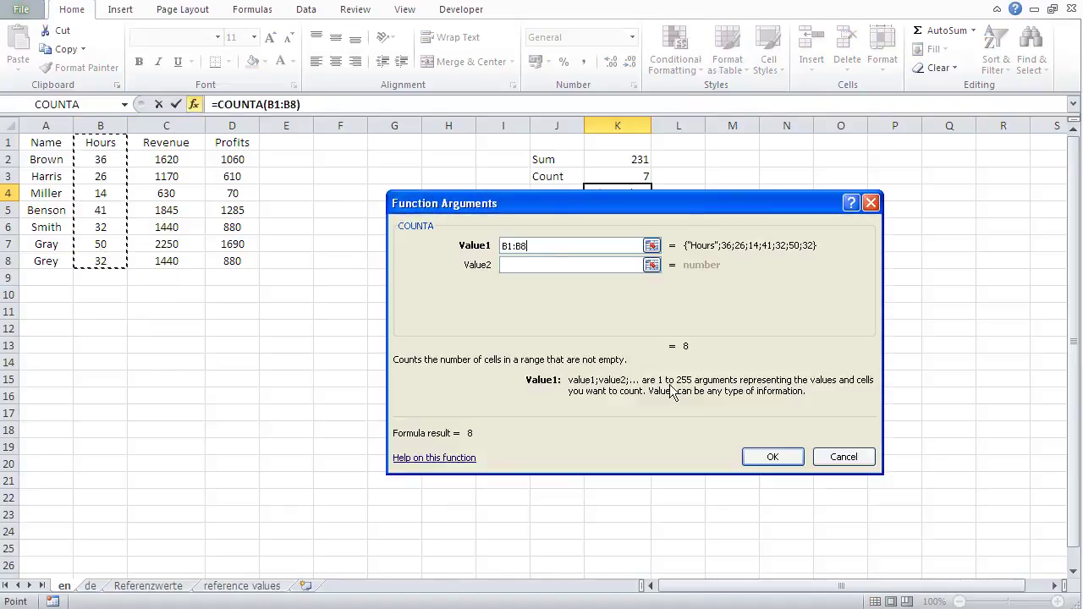
click(772, 455)
click(698, 412)
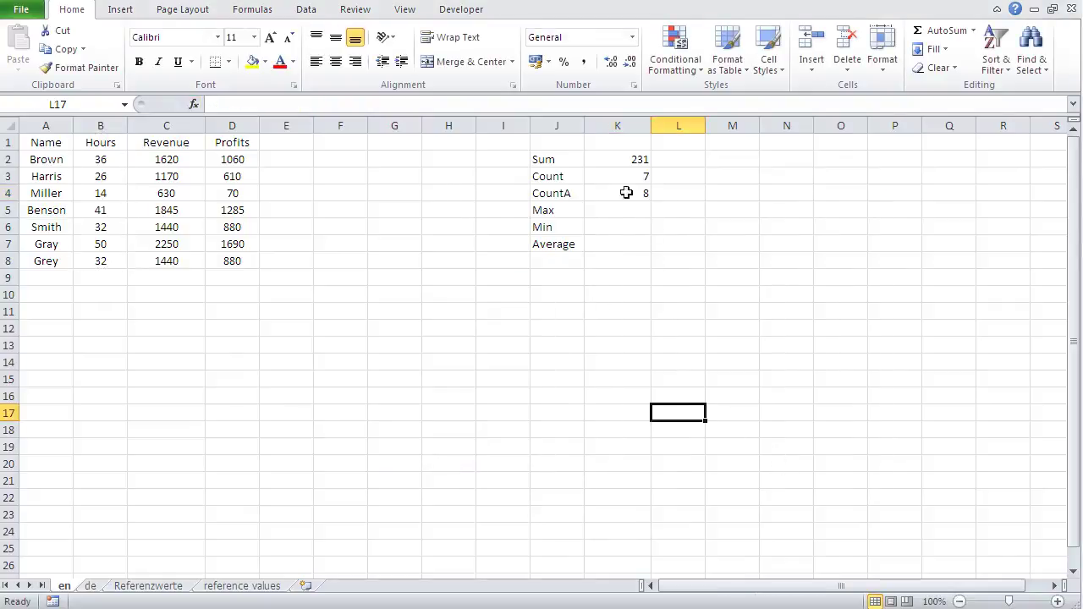
click(601, 177)
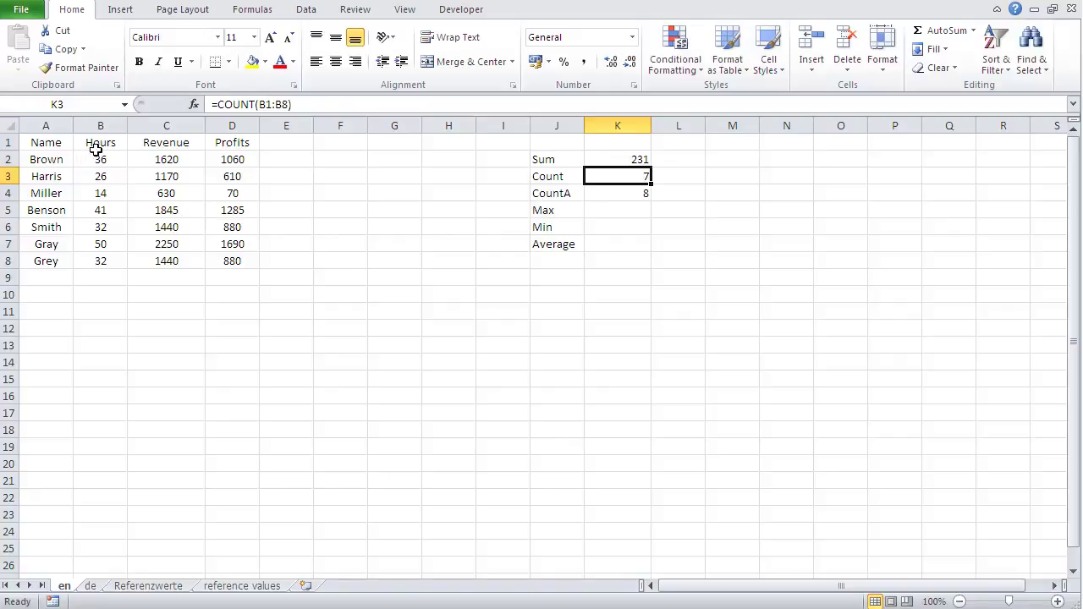
click(314, 101)
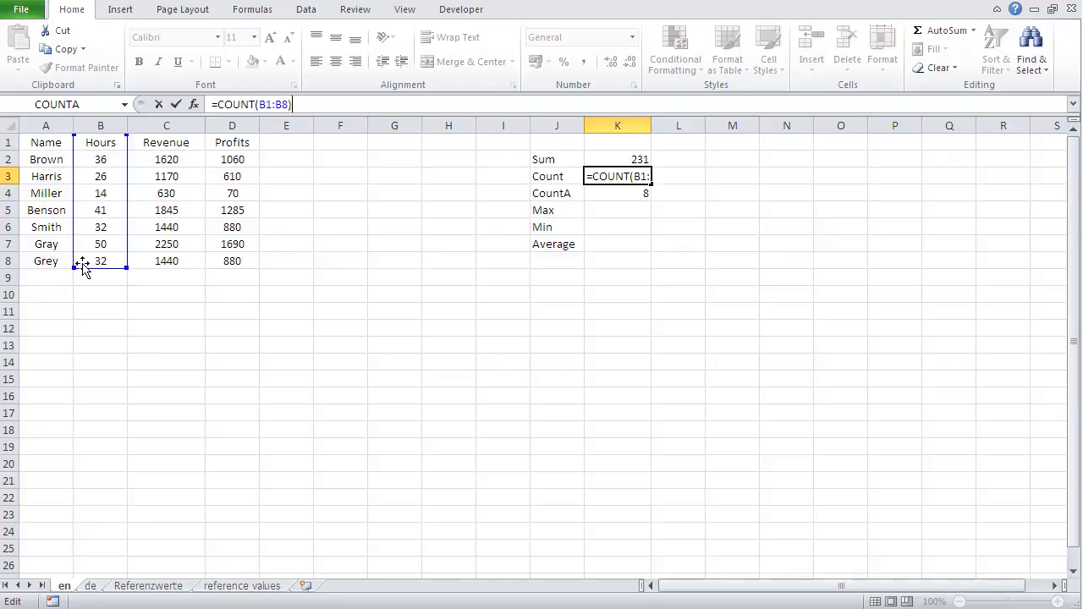
key(Return)
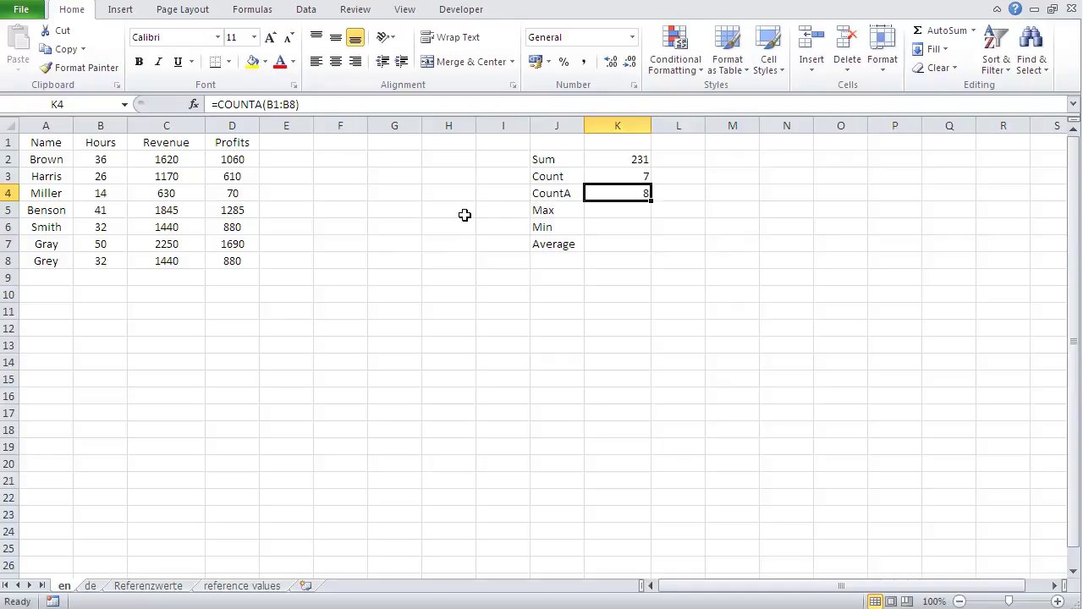
click(307, 103)
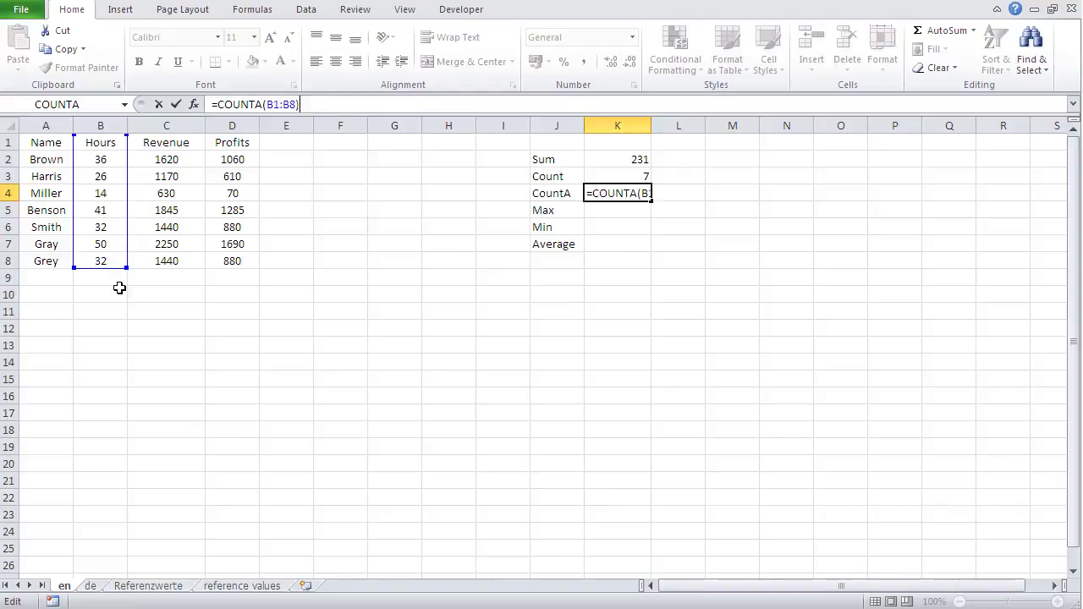
key(Return)
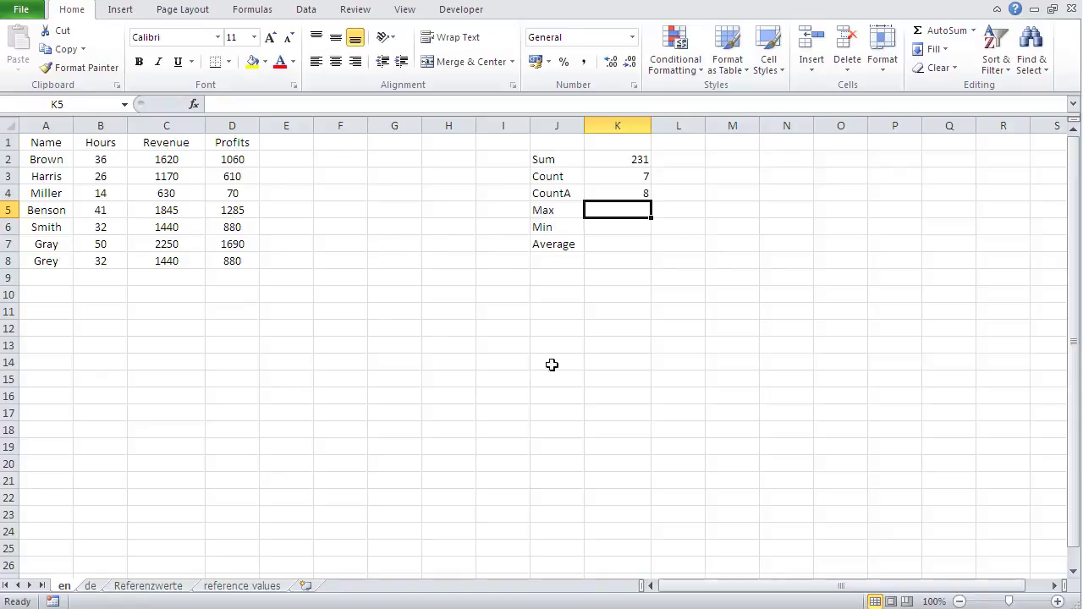
click(624, 175)
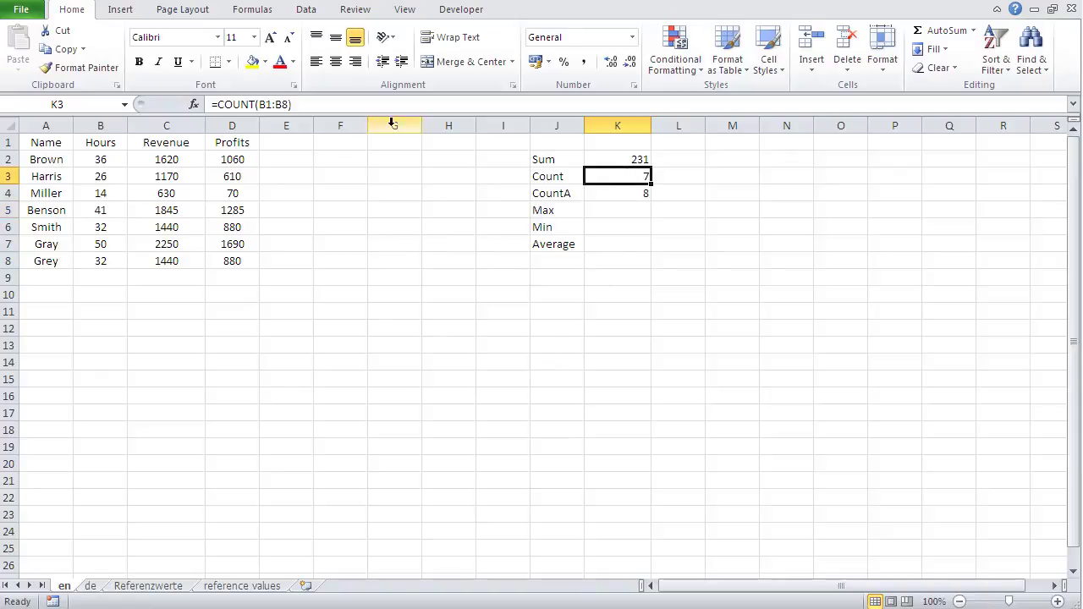
click(298, 104)
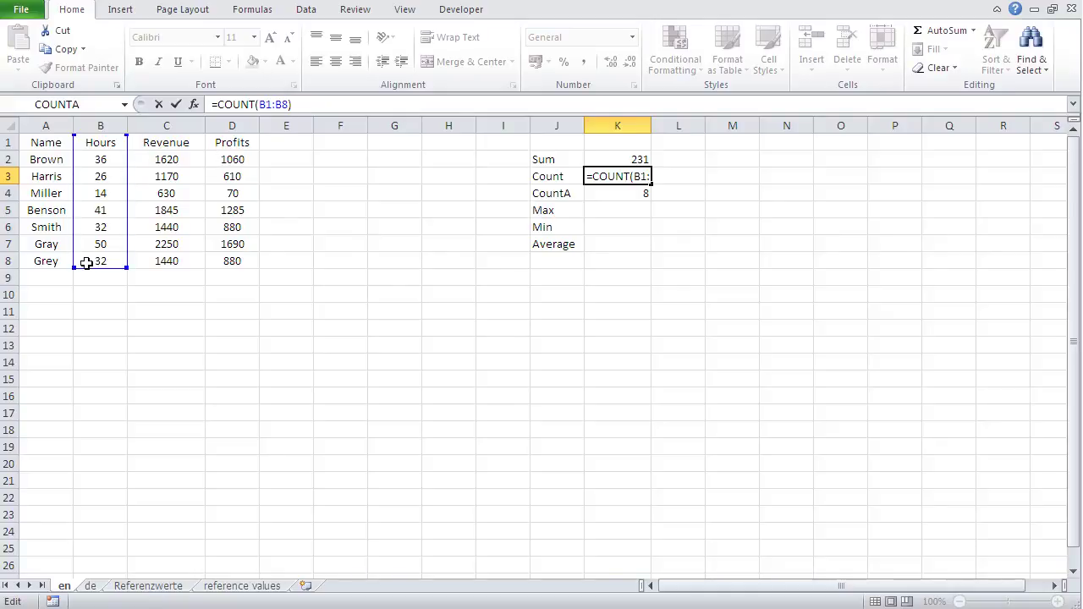
key(Return)
click(46, 280)
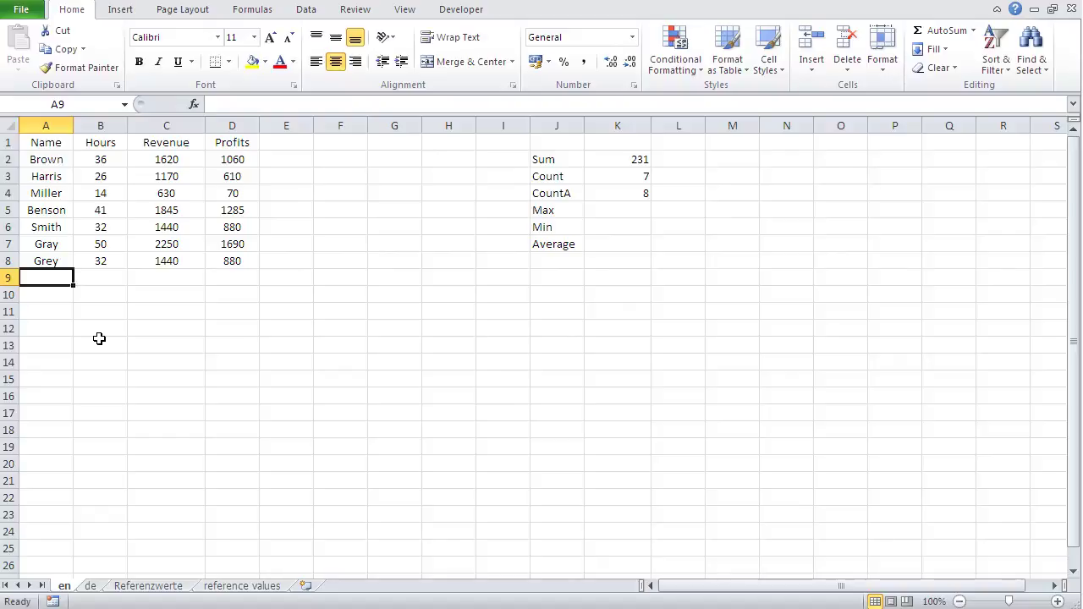
- Enter a new name with 45 hours in row 9, then inspect the Count formula's B1:B8 range
text(Harvey)
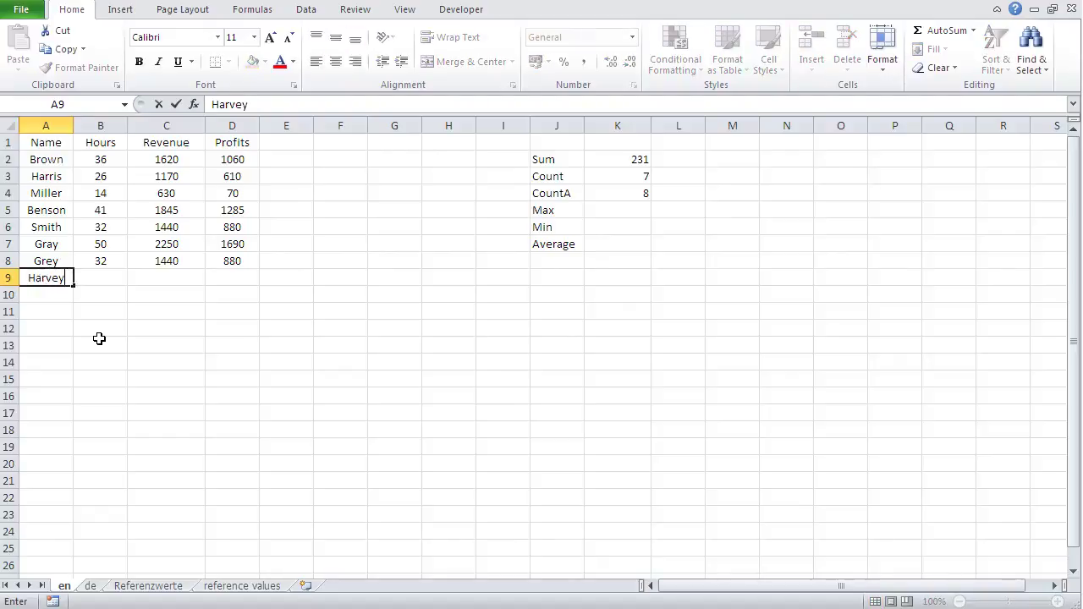
key(Tab)
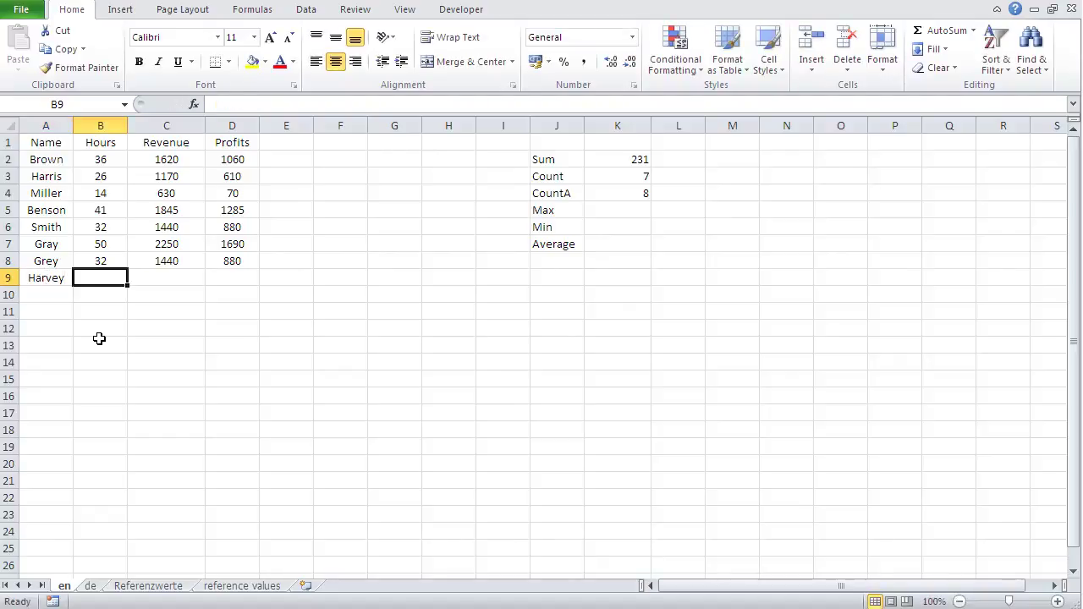
text(45)
key(Return)
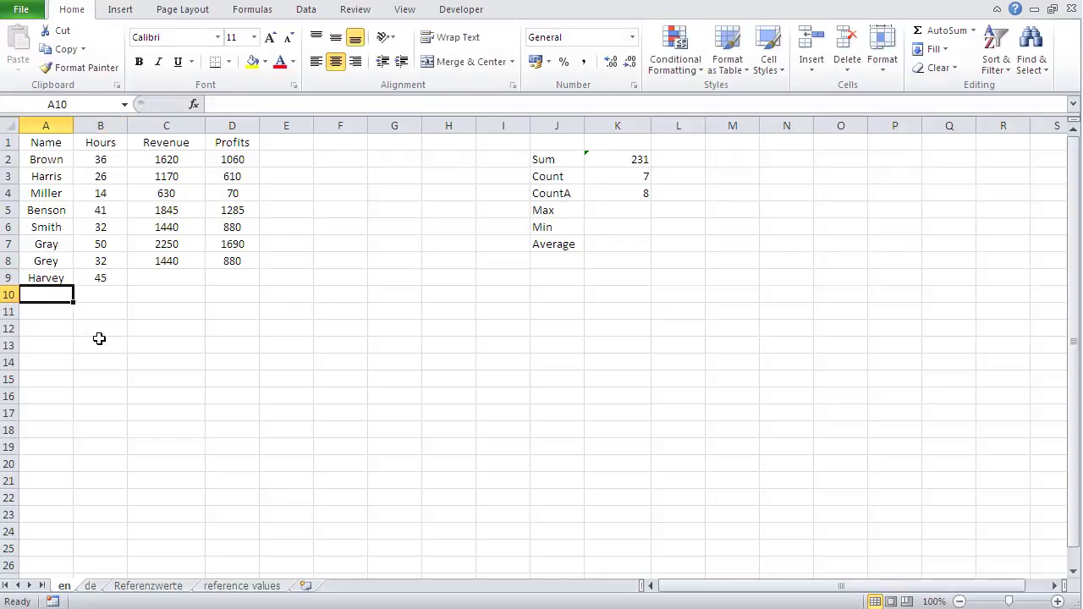
click(624, 176)
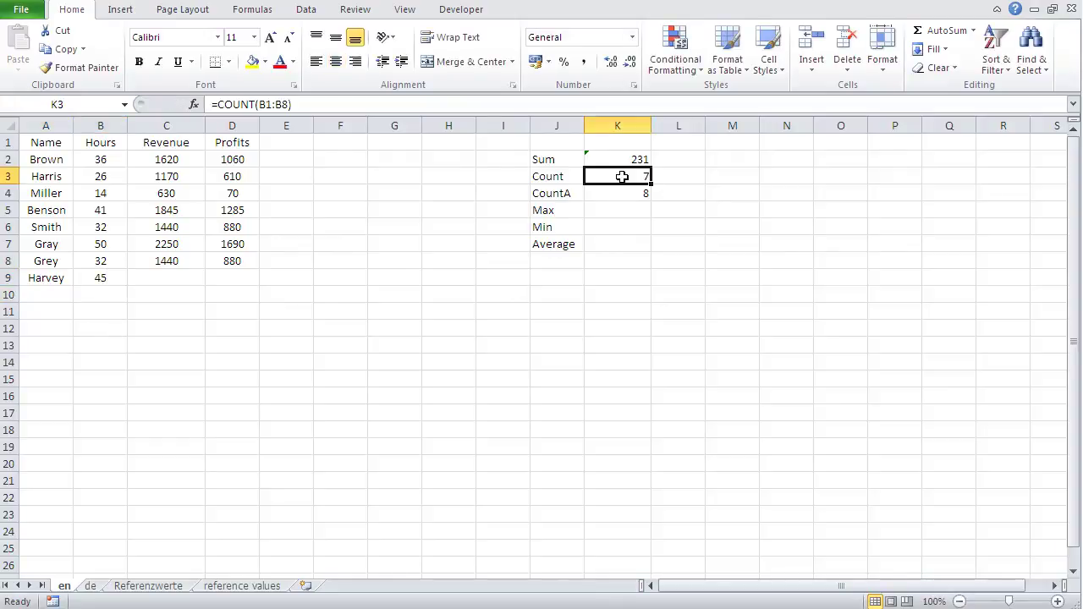
click(330, 104)
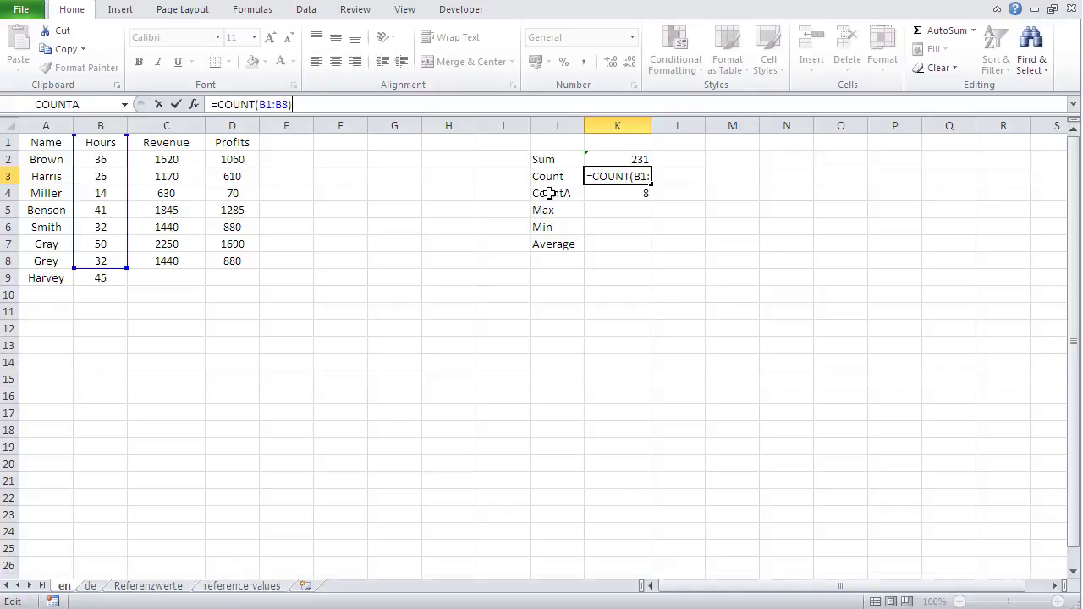
- Change the Sum formula's range to the whole column B:B
key(Return)
click(634, 161)
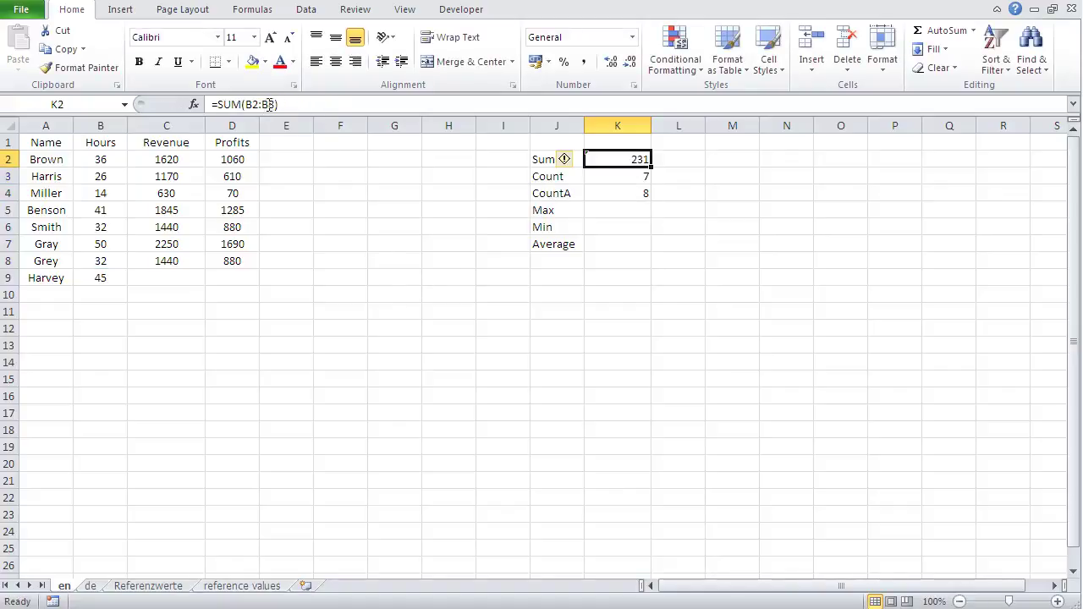
drag(275, 104, 245, 104)
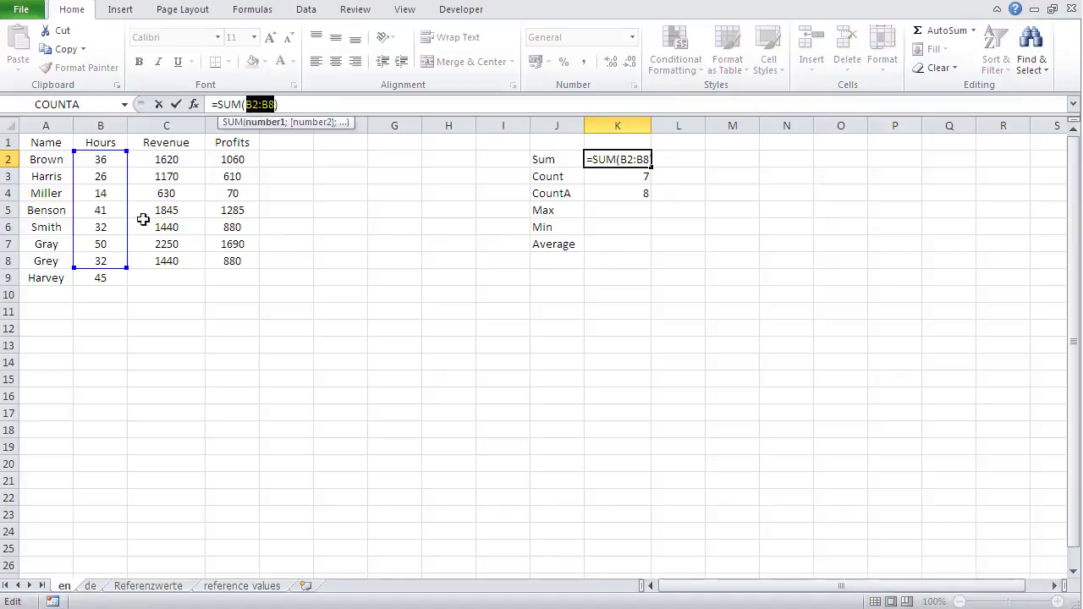
click(98, 124)
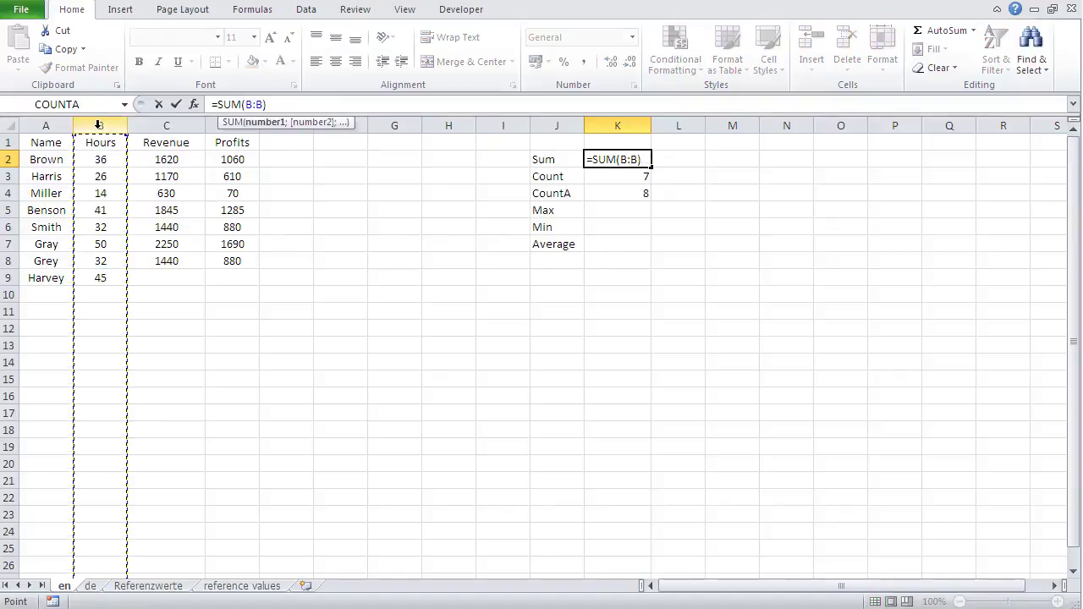
key(Return)
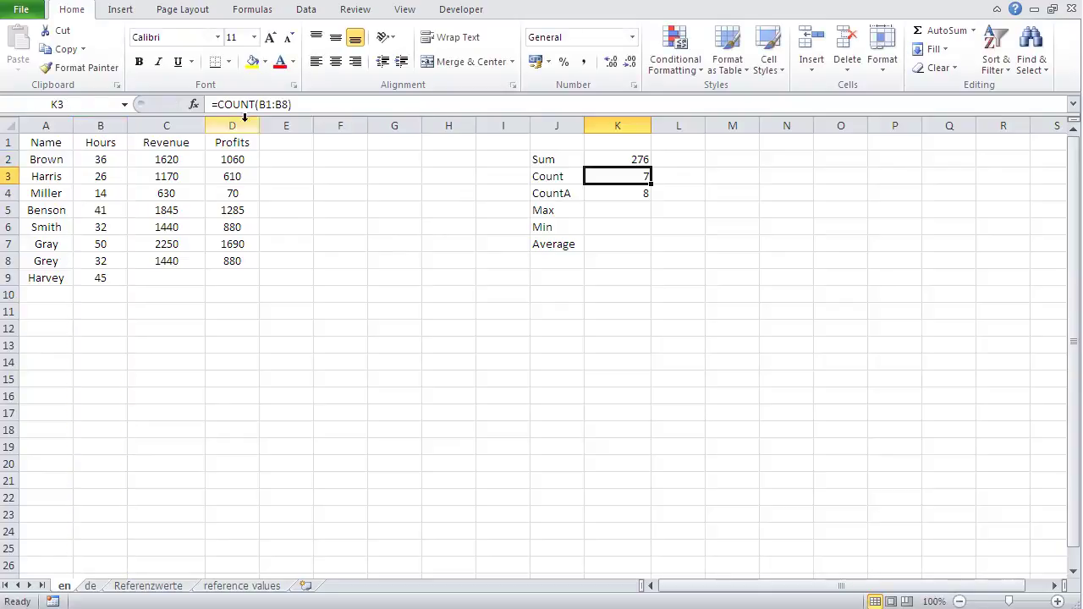
- Change the Count and CountA ranges to B:B too, so CountA shows 9
click(286, 104)
drag(285, 104, 259, 104)
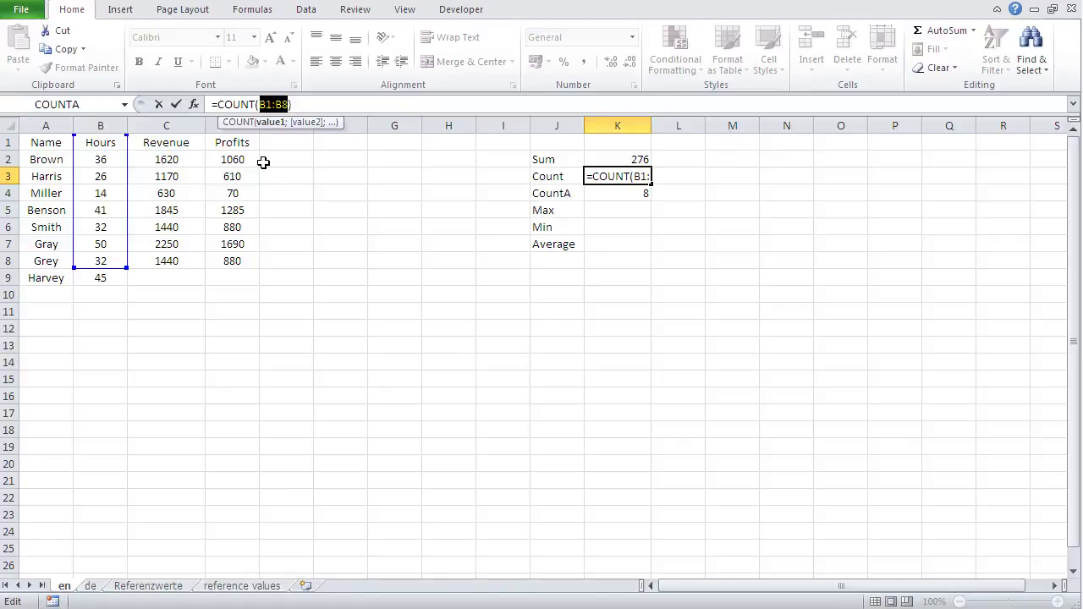
click(108, 122)
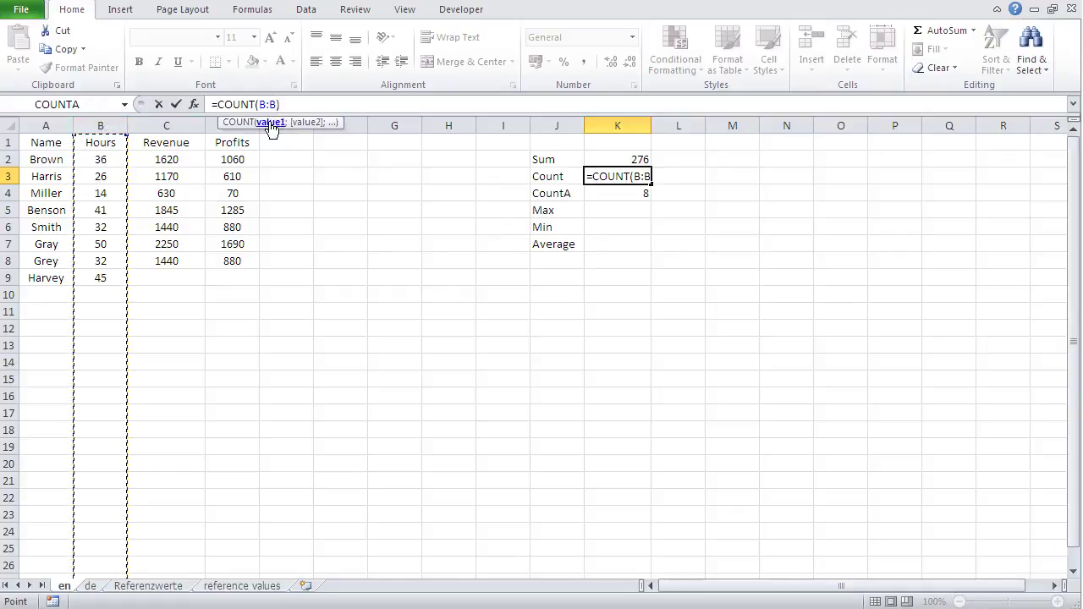
key(Return)
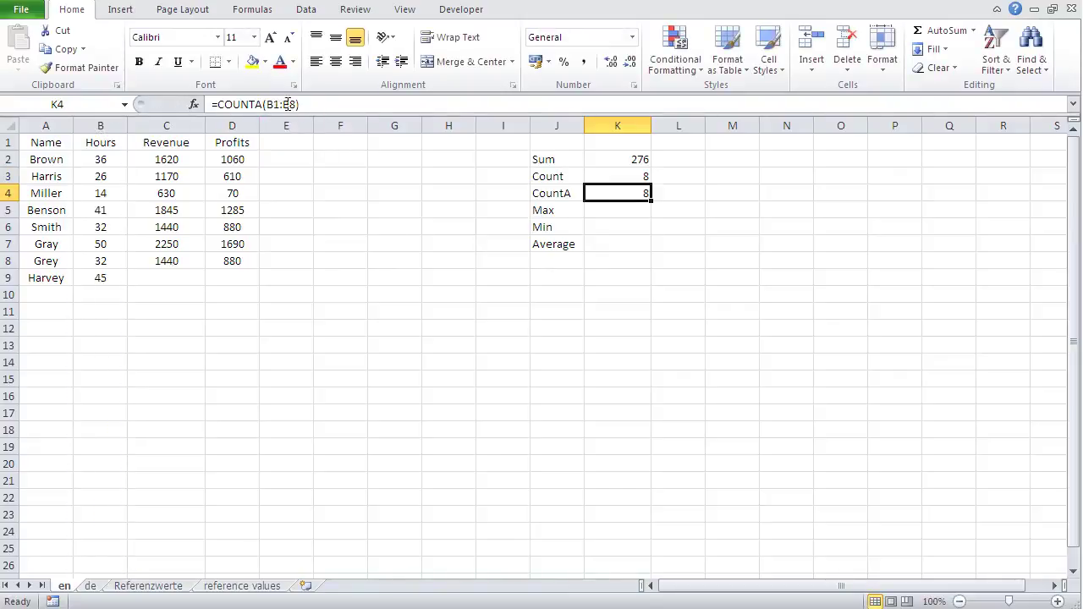
drag(297, 104, 267, 104)
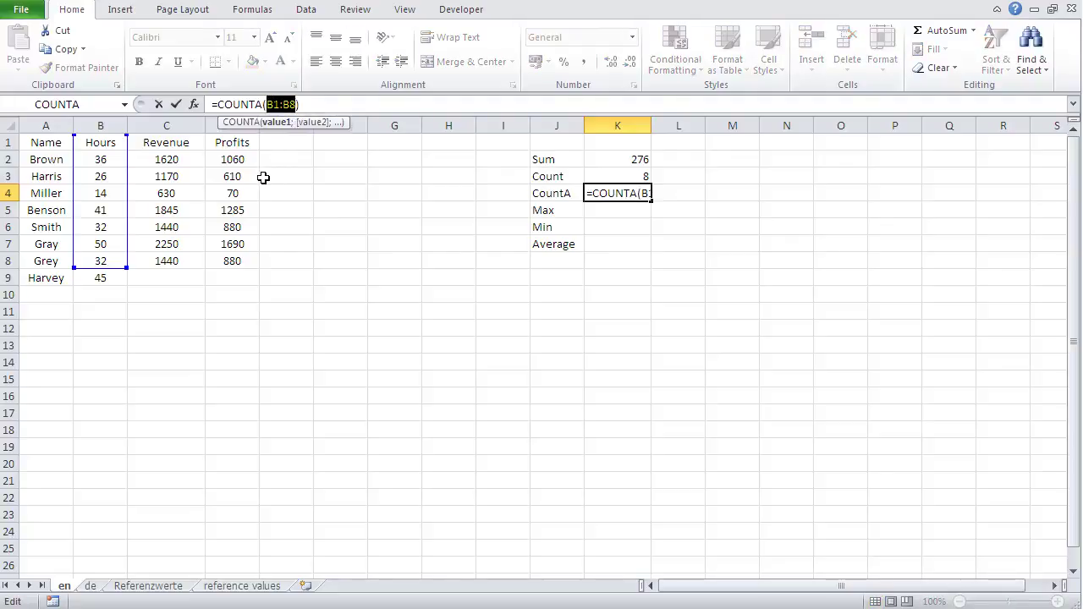
click(101, 125)
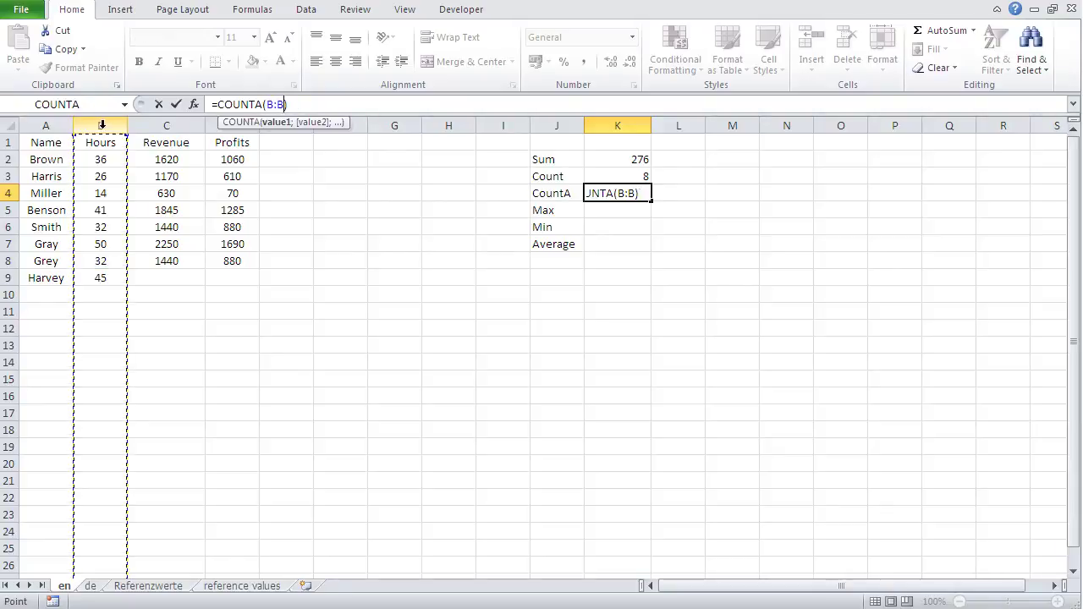
key(Return)
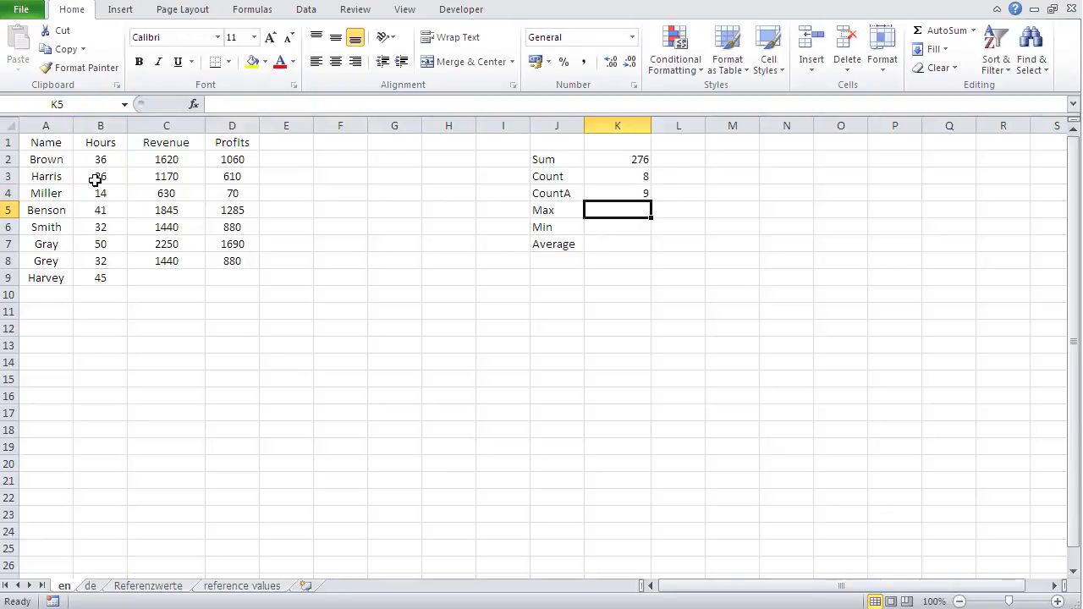
click(46, 294)
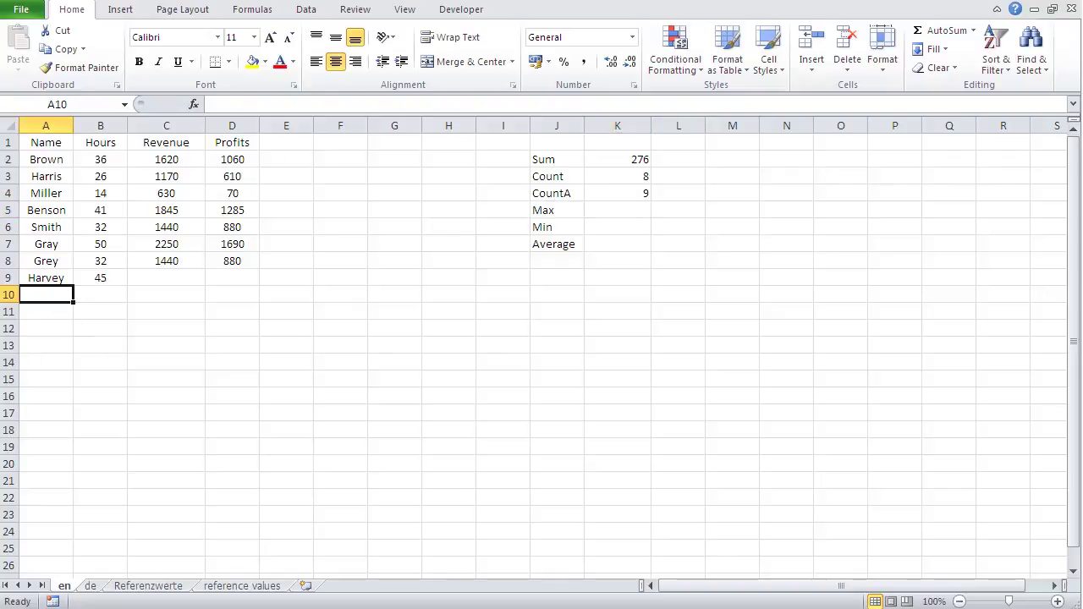
- Enter a new name with 36 hours in row 10, updating Sum to 312, Count 9, CountA 10
text(Brown)
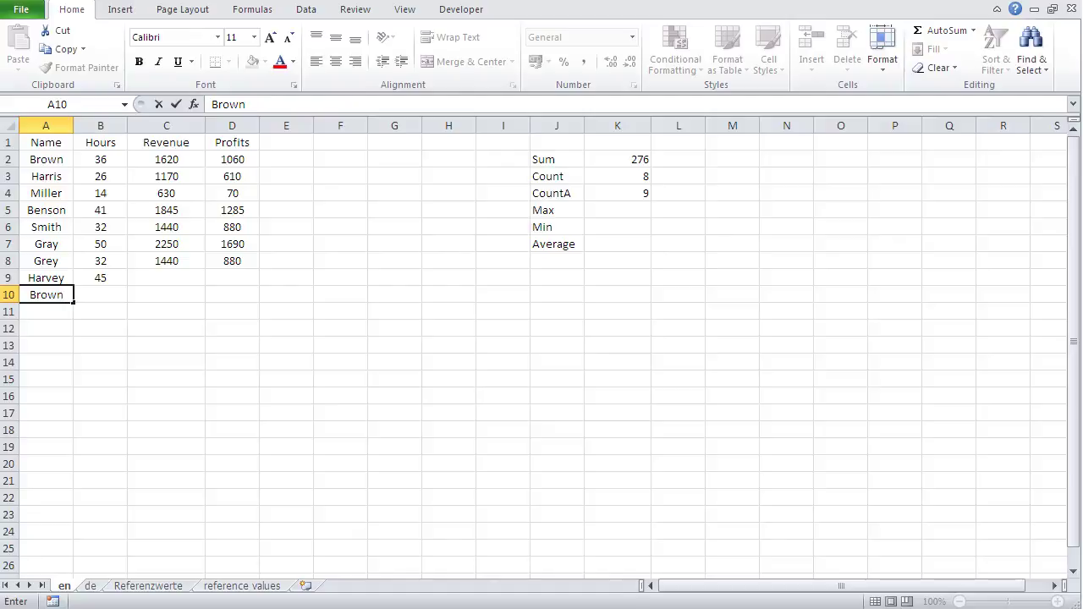
key(Tab)
text(36)
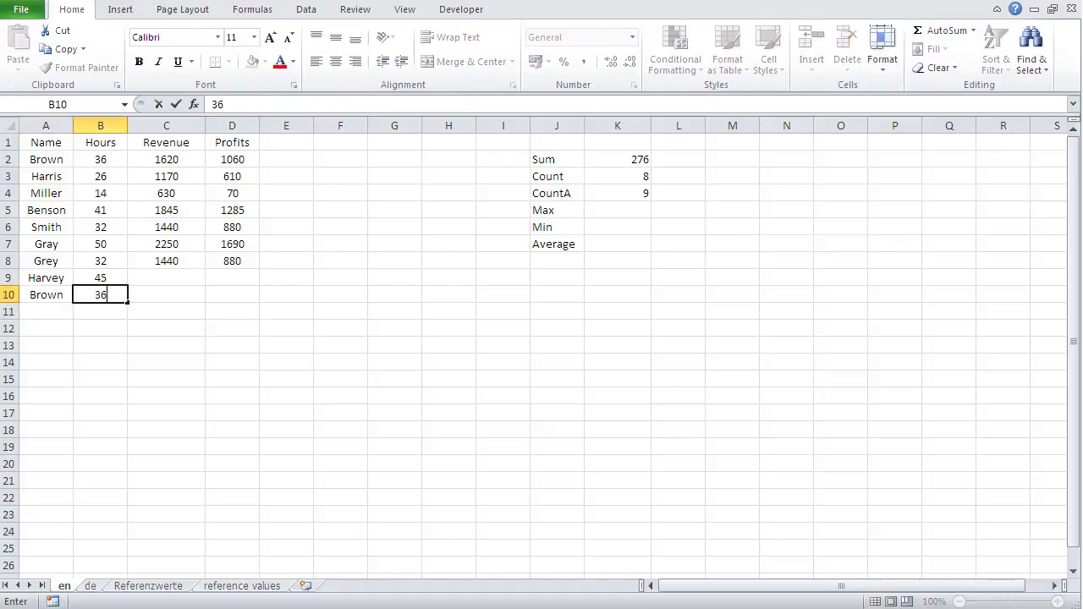
key(Return)
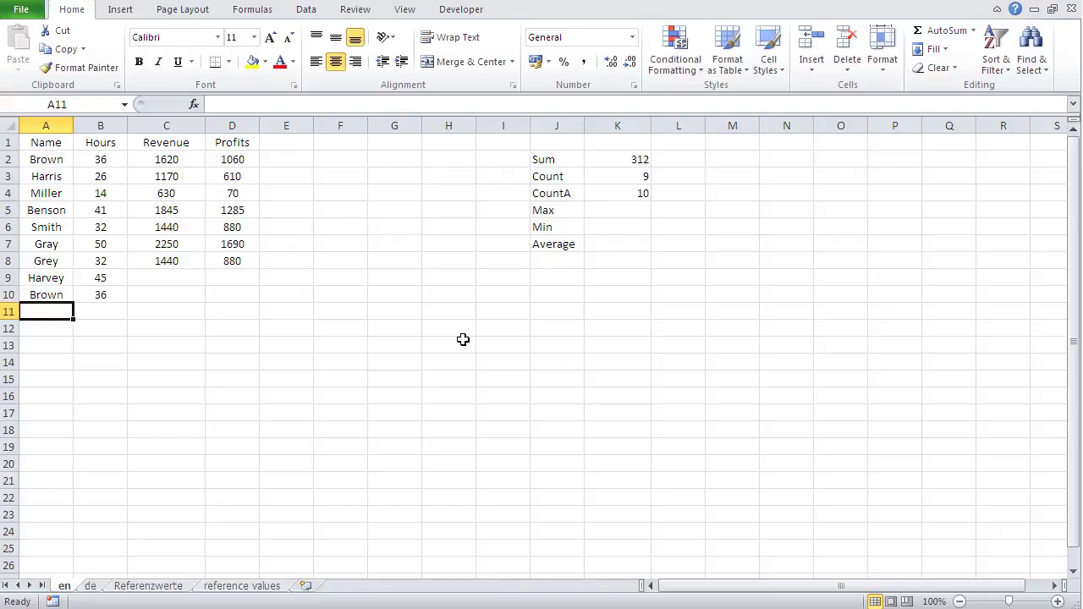
click(630, 215)
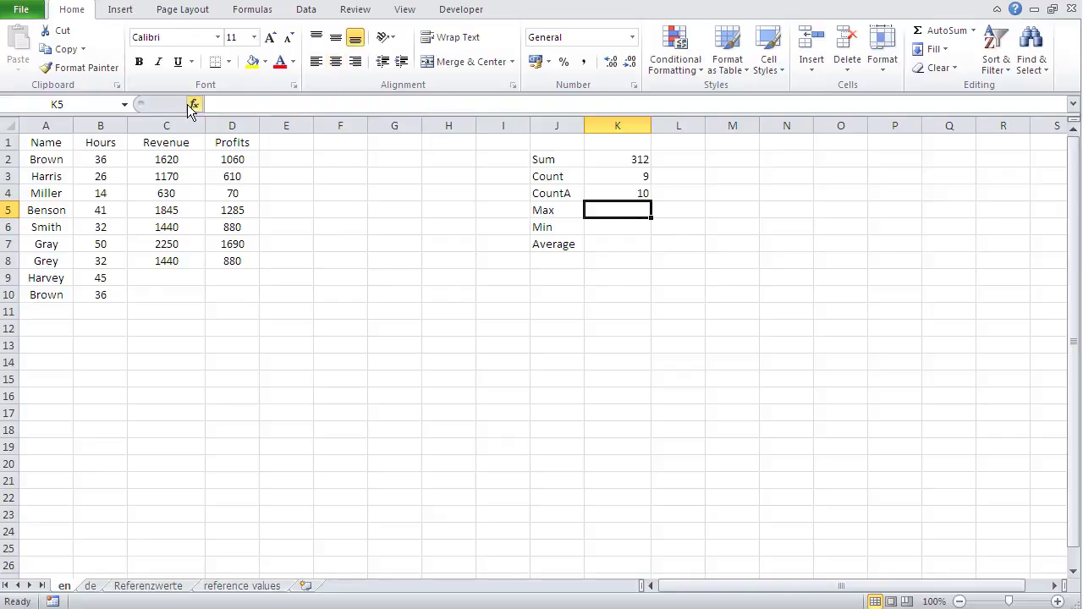
- Enter =MAX(B:B) in the Max cell K5
text(=)
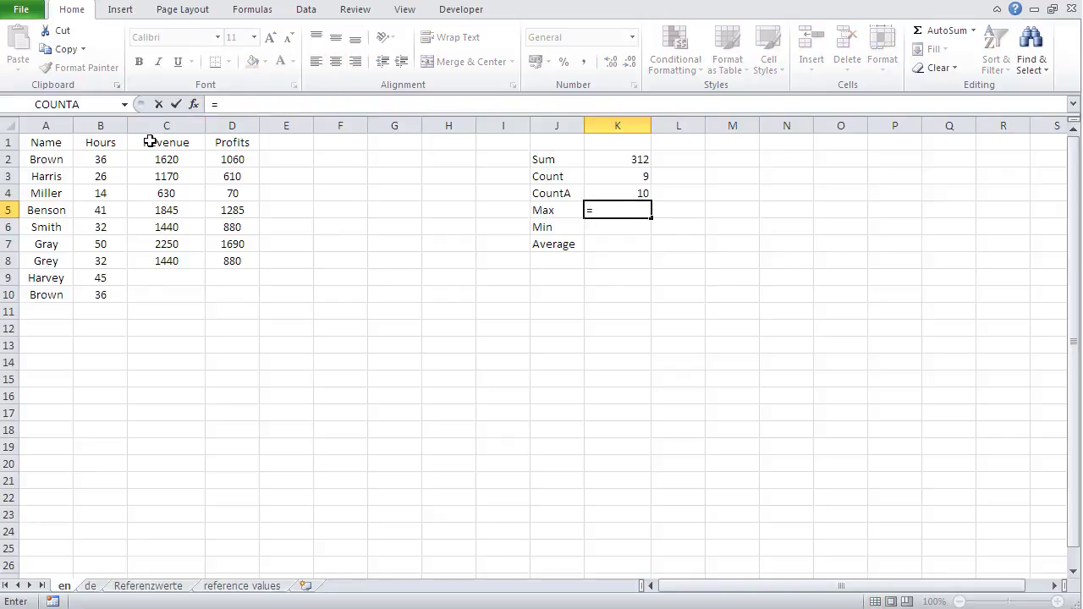
text(max()
click(102, 125)
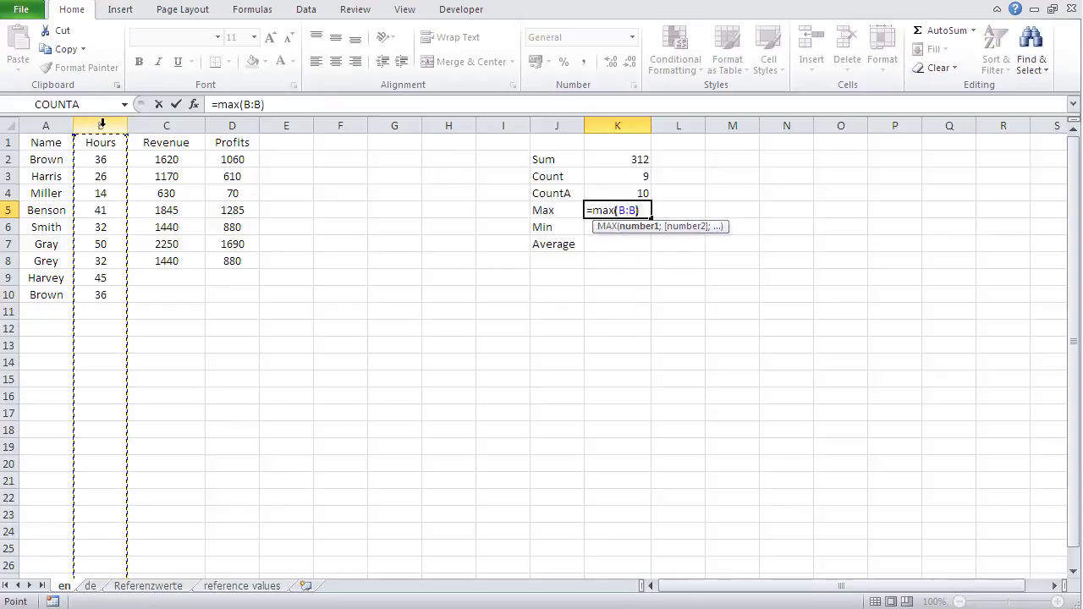
text())
key(Return)
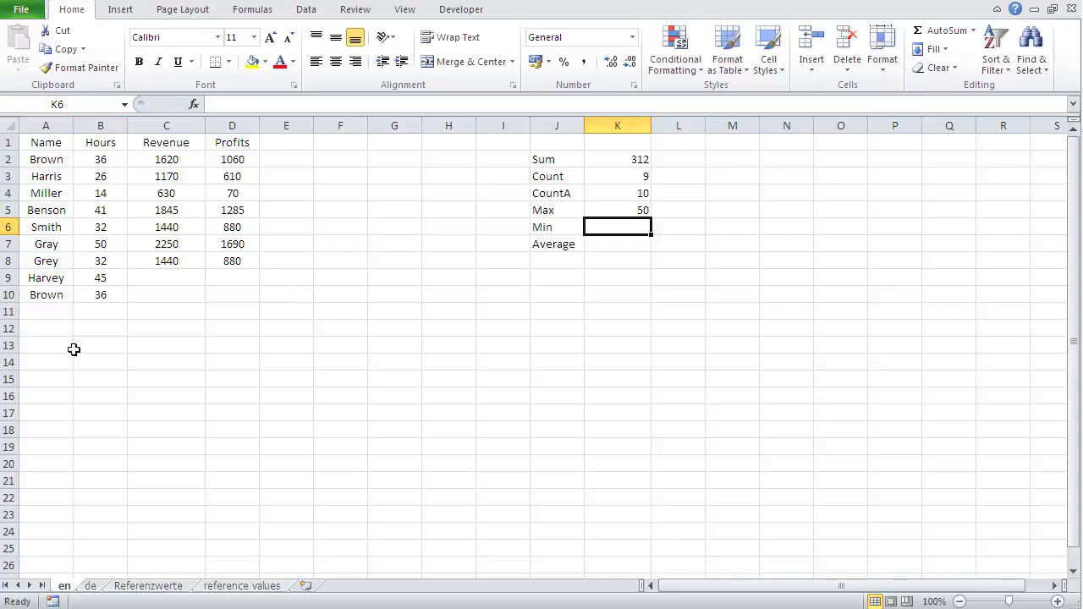
- Add a row 11 with a new name and 125 hours, raising Max to 125
click(32, 313)
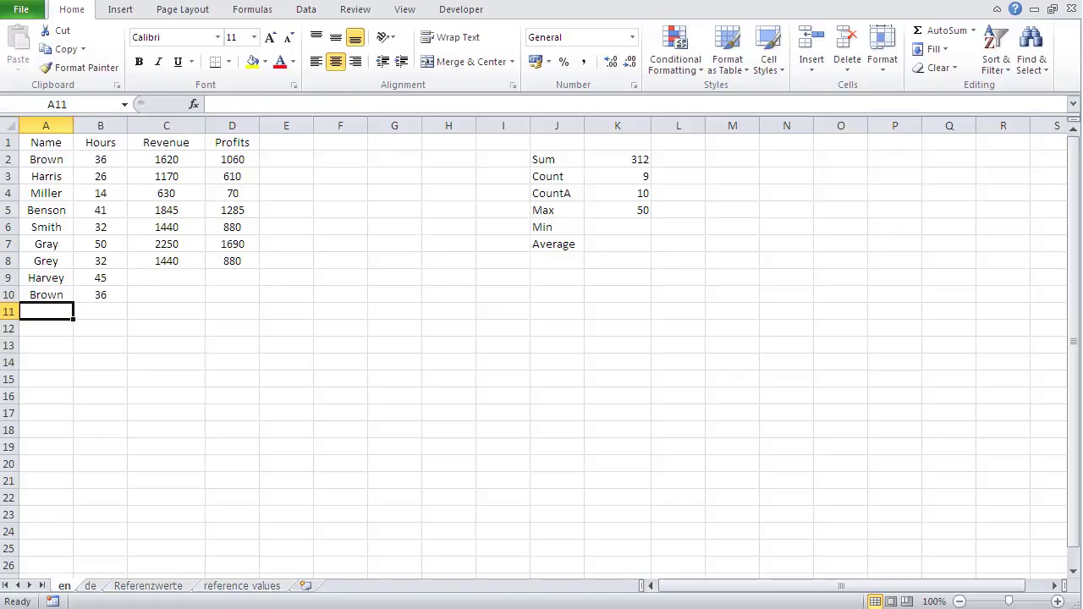
text(Johnson)
key(Tab)
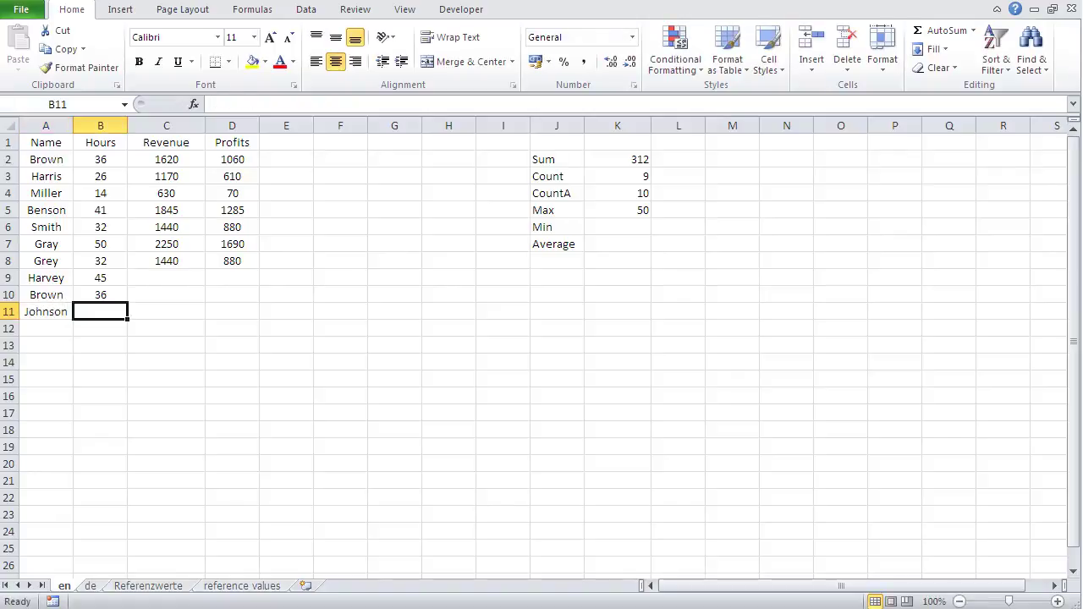
text(125)
key(Return)
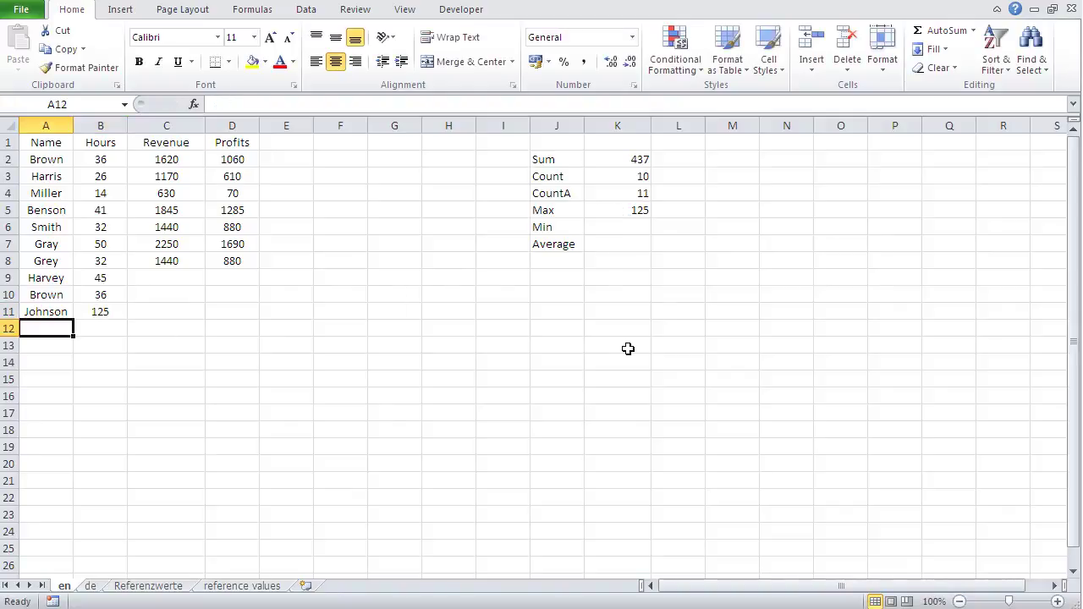
click(615, 229)
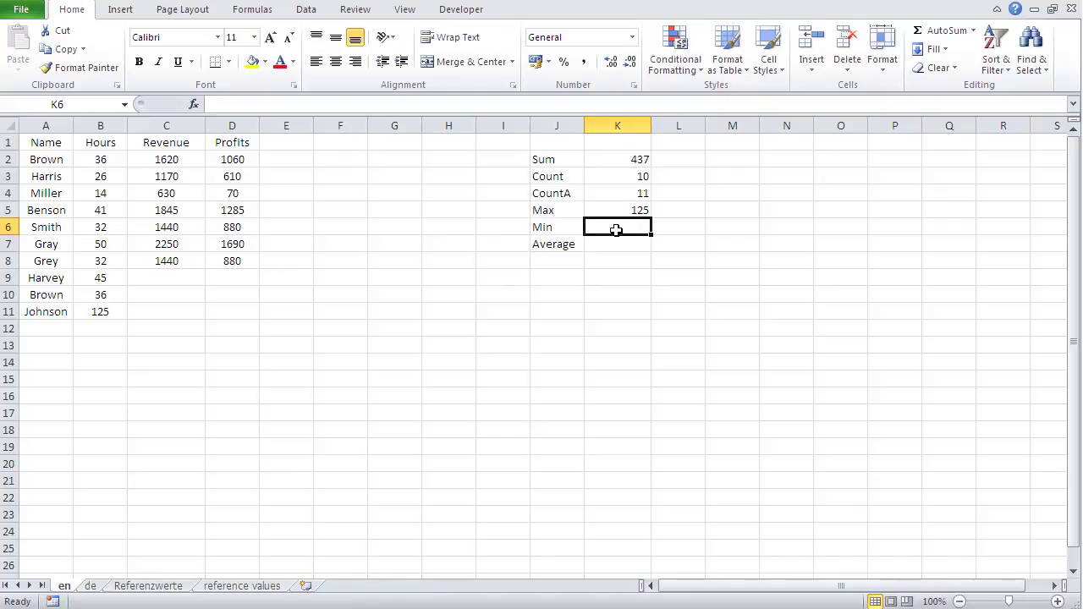
- Enter =MIN(B:B) in the Min cell K6
text(=min()
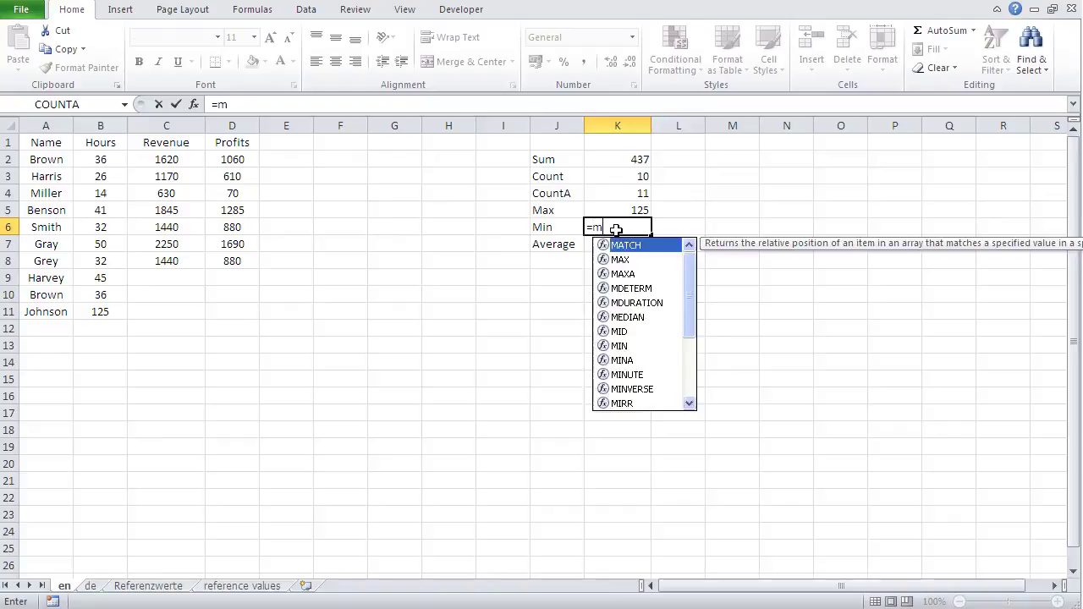
click(95, 127)
text())
key(Return)
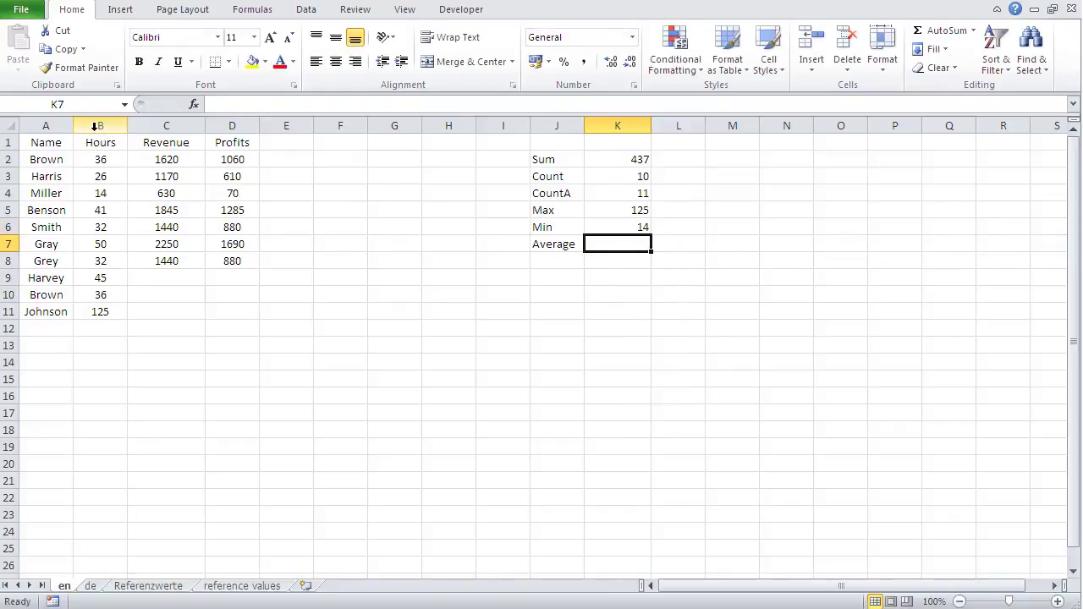
- Add Apple with 2 hours in row 12, so Min drops to 2
click(44, 329)
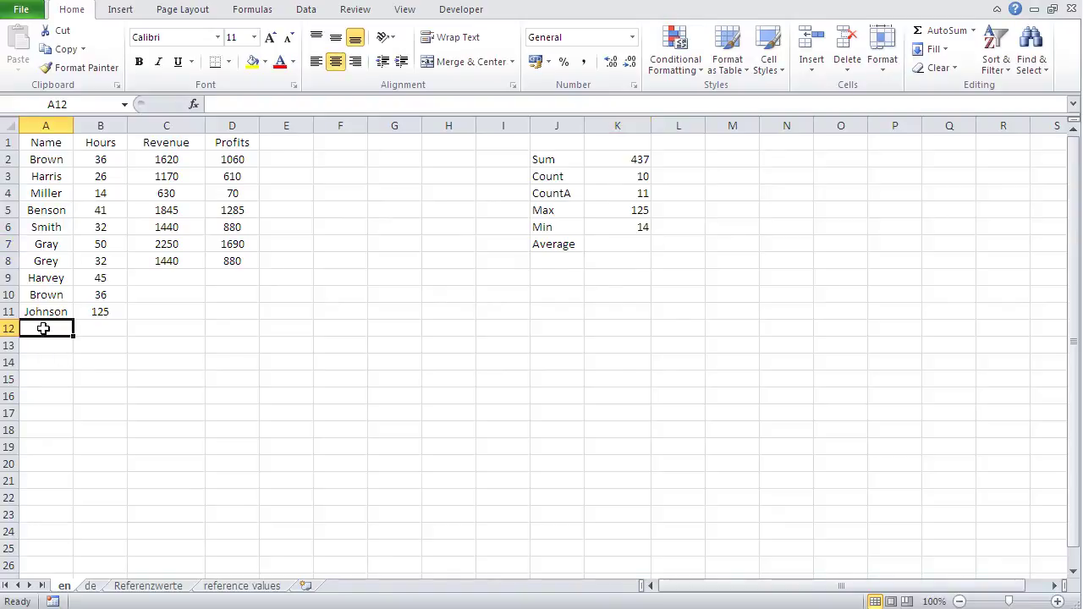
text(Apple)
key(Tab)
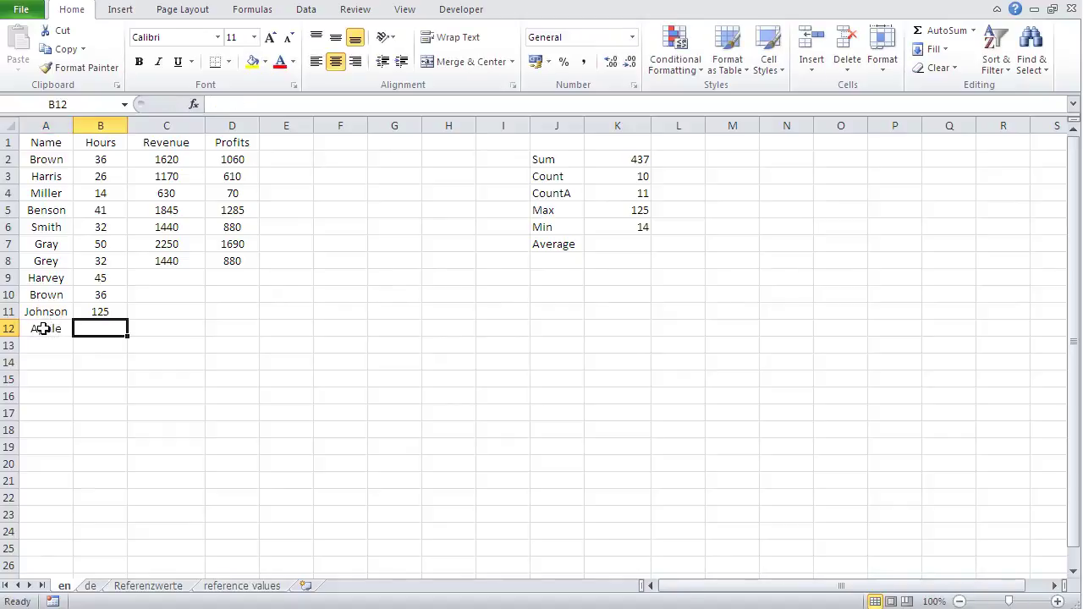
text(2)
key(Return)
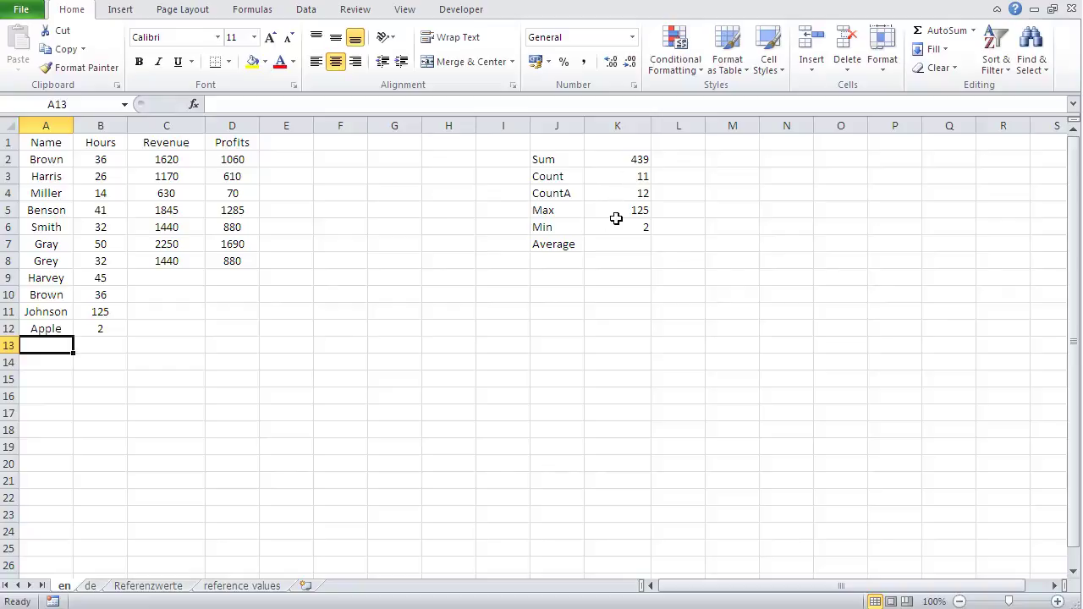
click(617, 245)
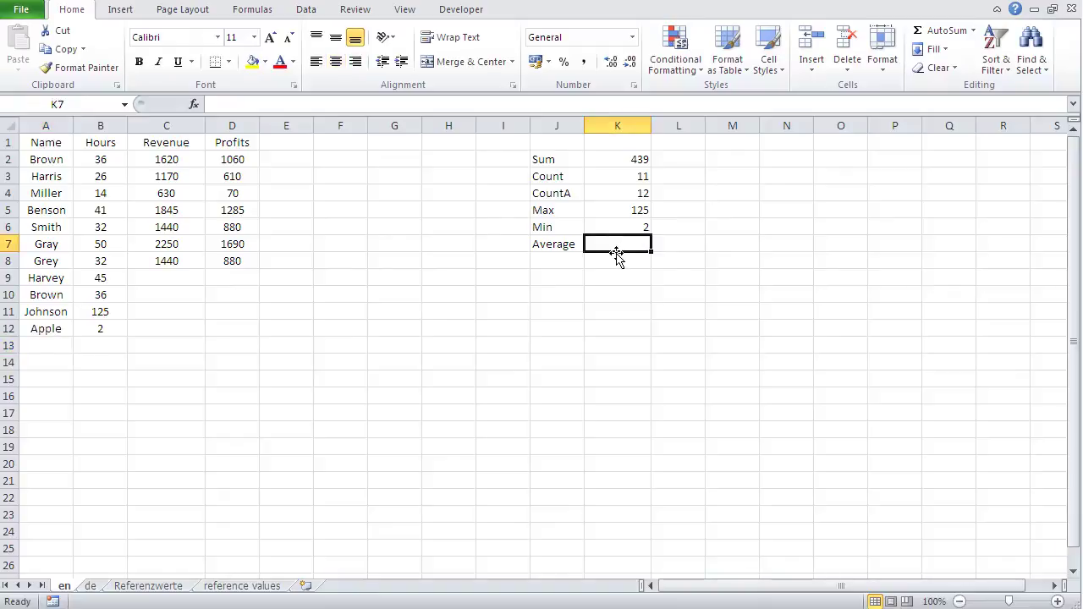
- Enter =AVERAGE(B:B) in the Average cell, fixing the misspelled function name
text(=avergae)
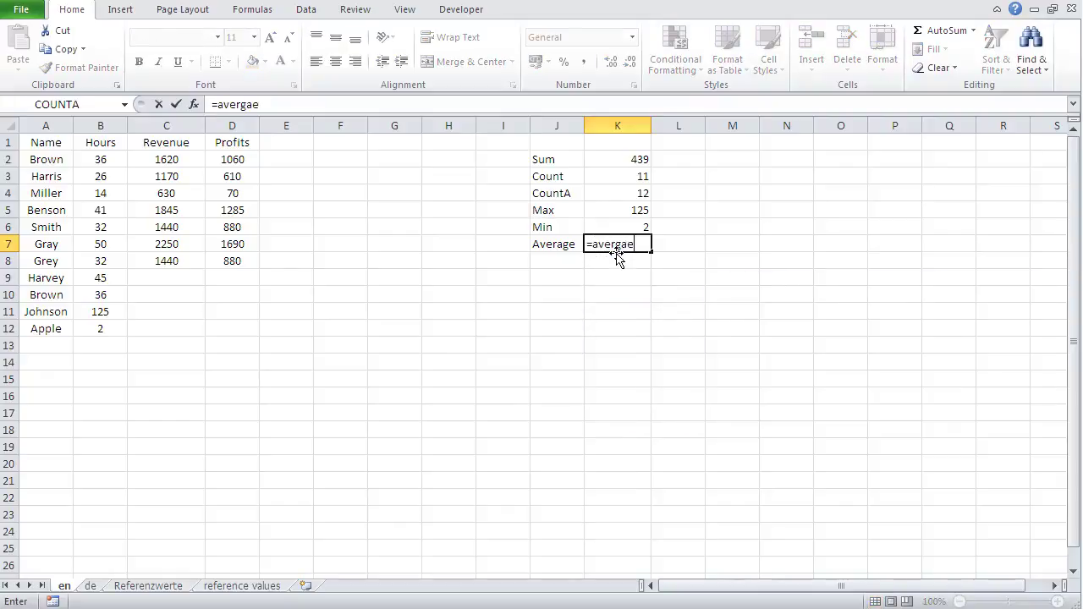
key(BackSpace)
key(BackSpace)
key(BackSpace)
text(age()
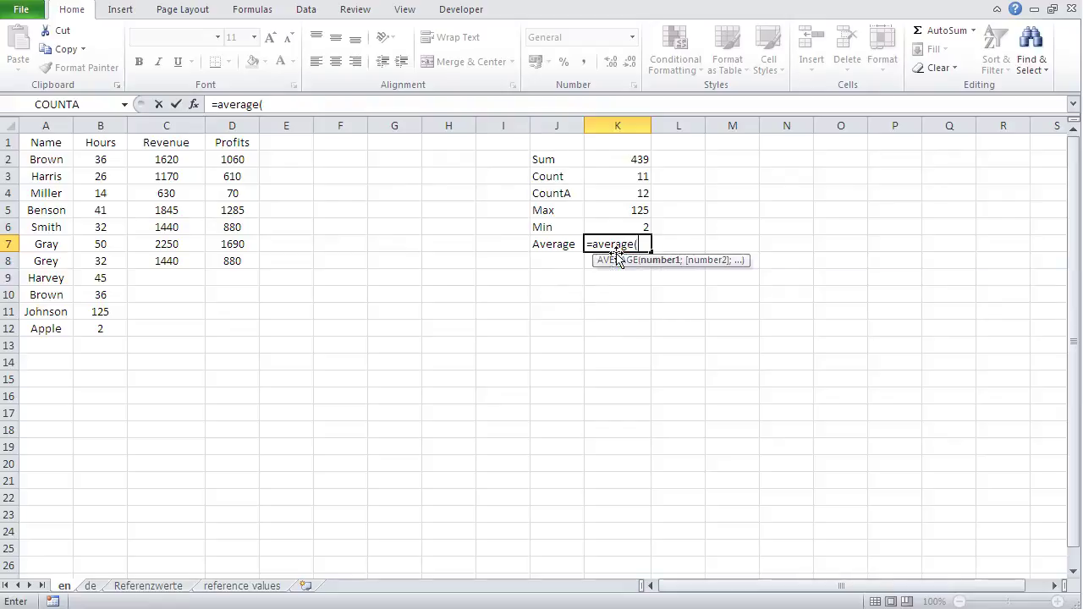
click(105, 124)
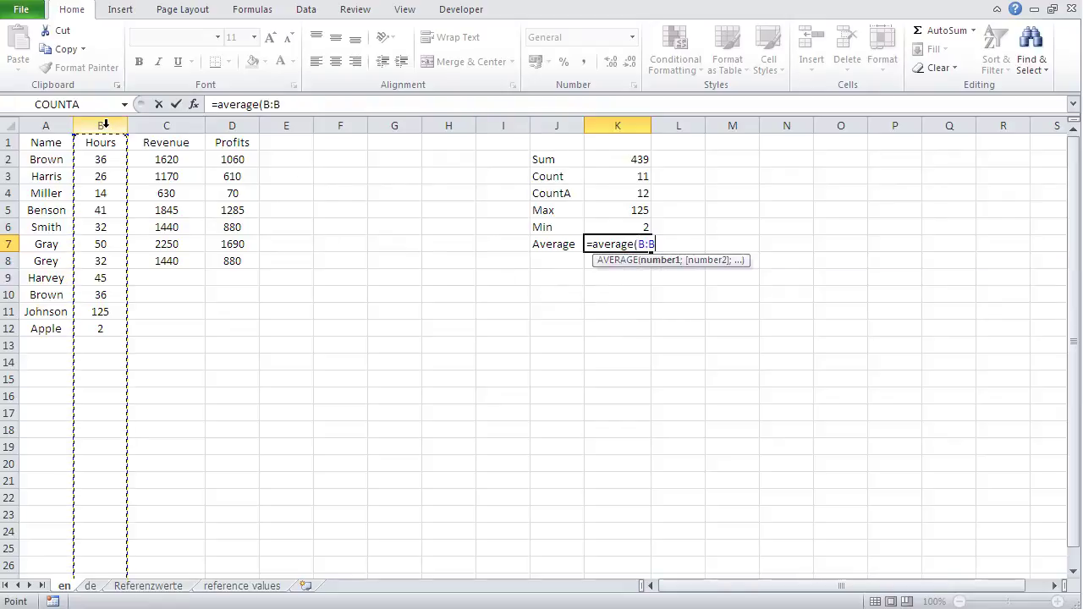
text())
key(Return)
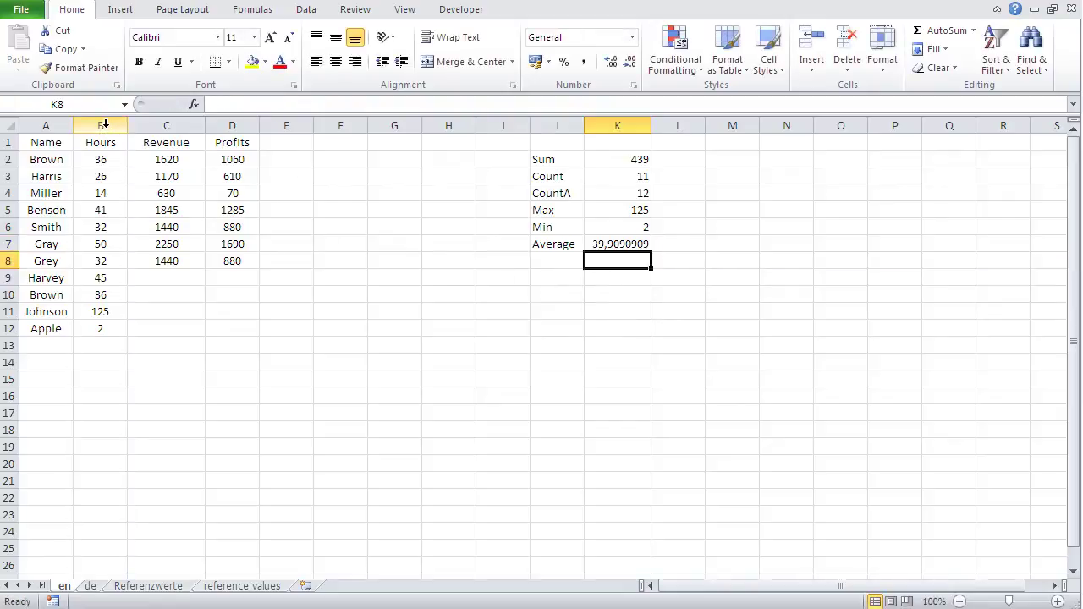
click(596, 244)
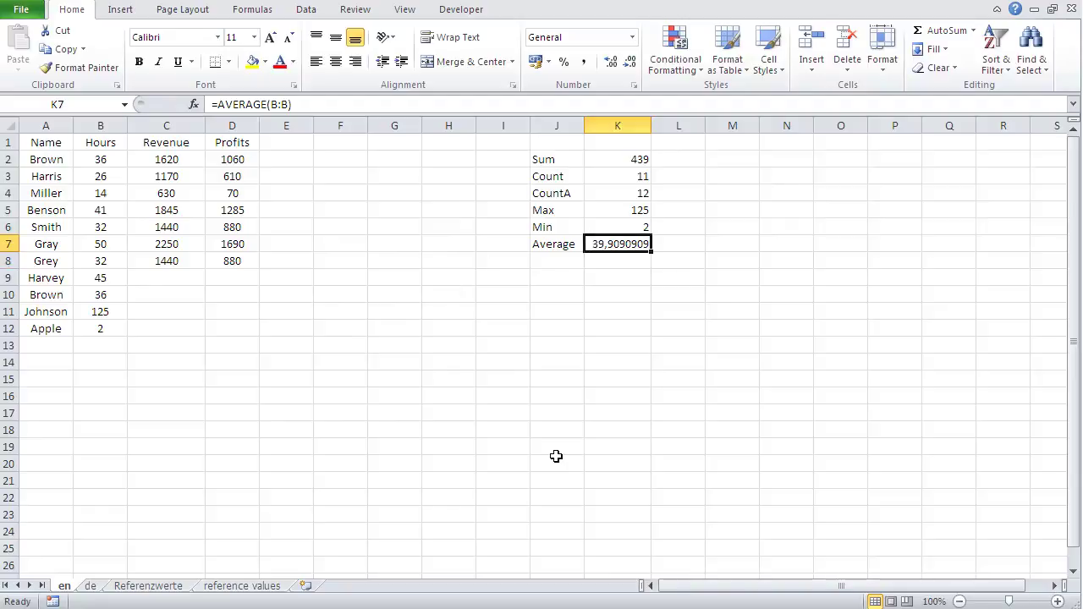
- Add Pear with 34 hours in row 13, updating Sum to 473 and Average to 39,4166667
click(54, 346)
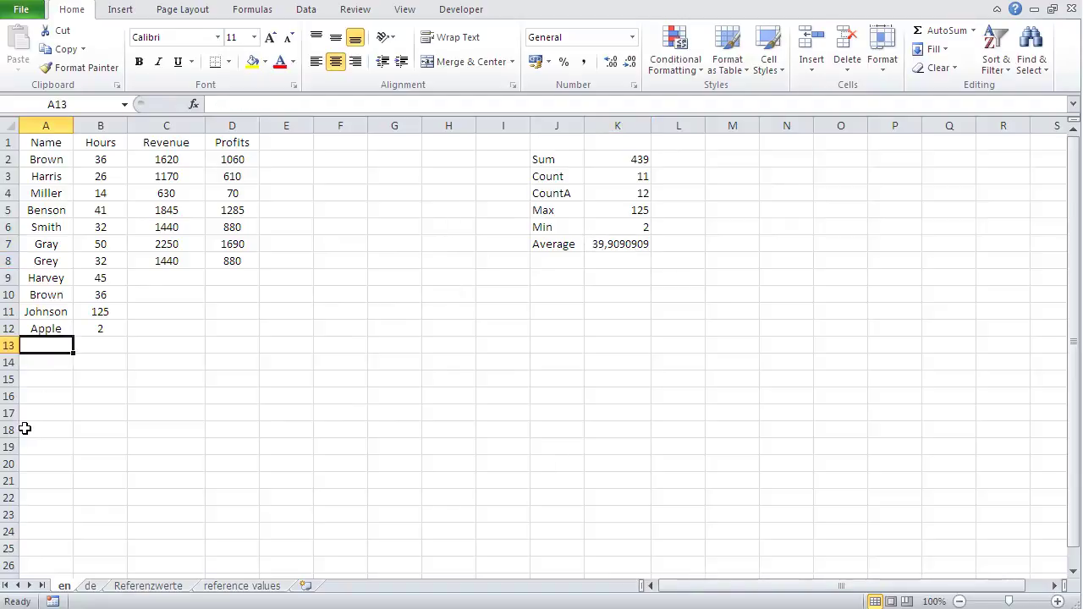
text(Pear)
key(Tab)
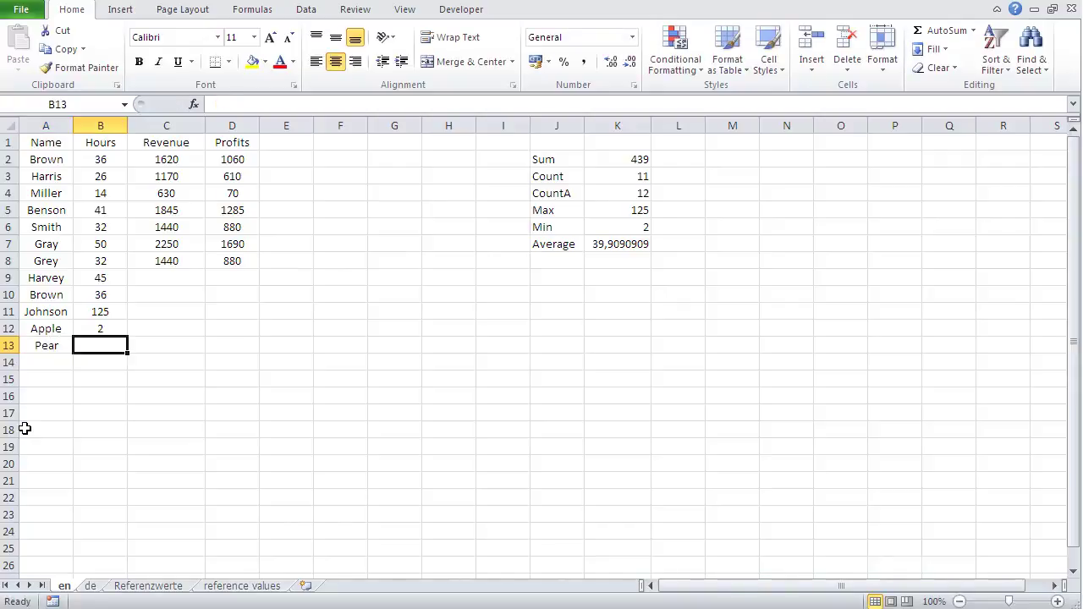
text(3)
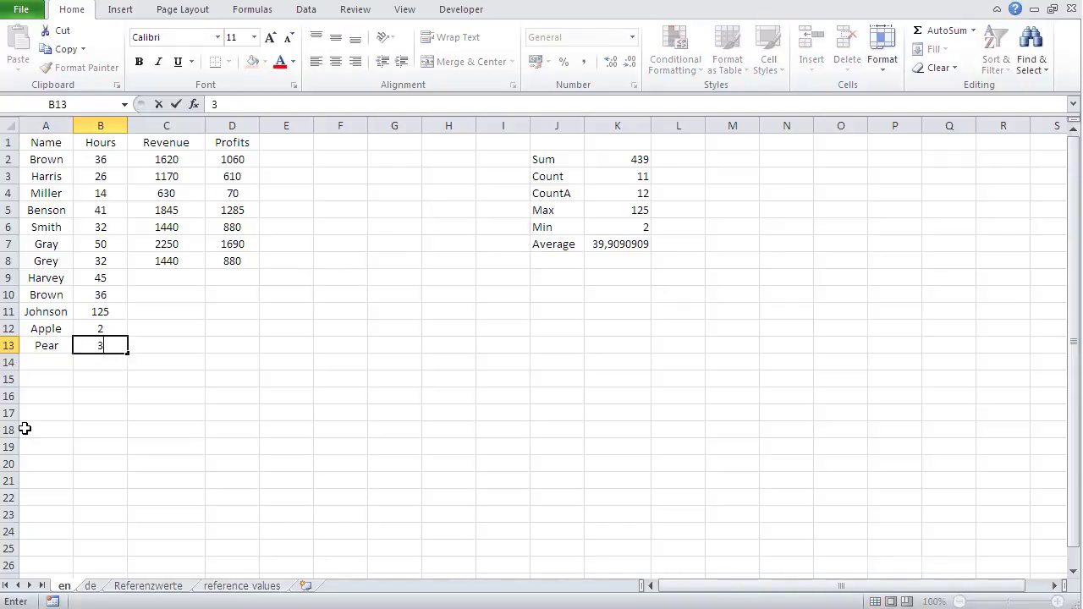
text(4)
key(Return)
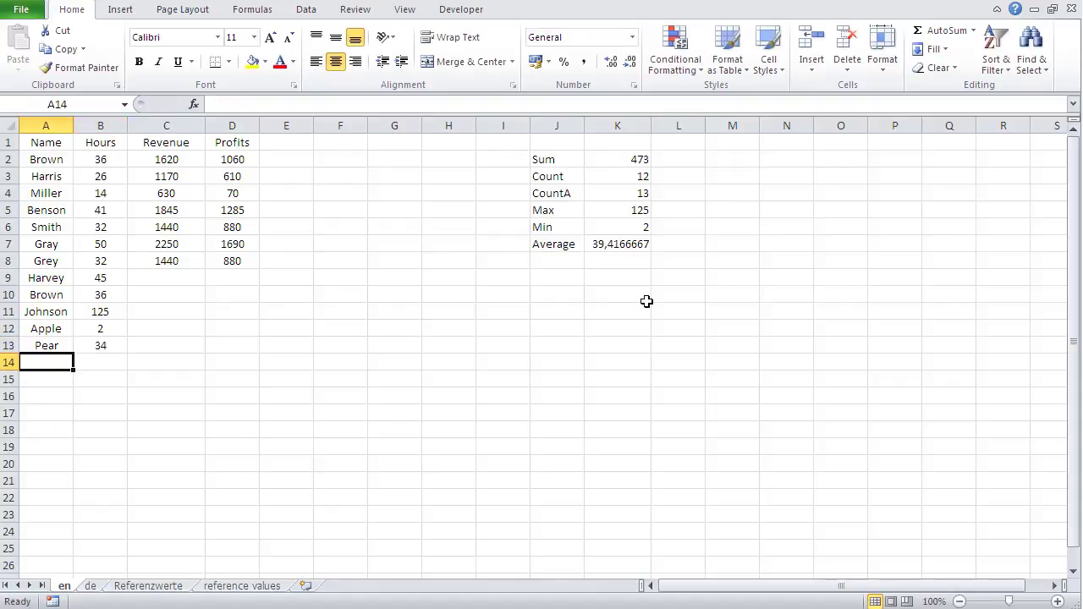
click(615, 160)
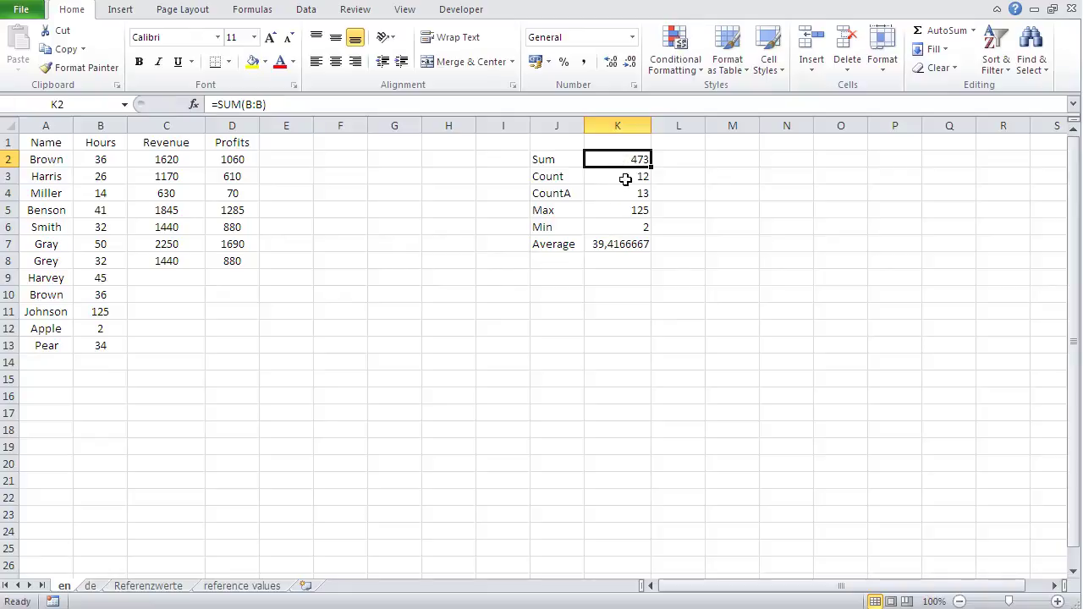
click(625, 178)
click(620, 208)
click(611, 244)
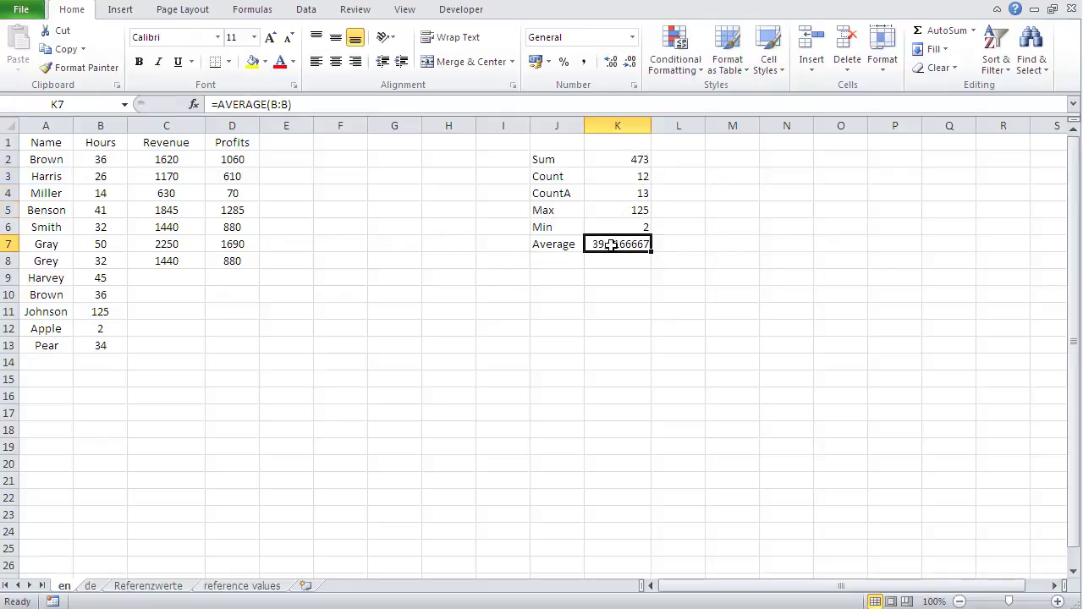
click(193, 107)
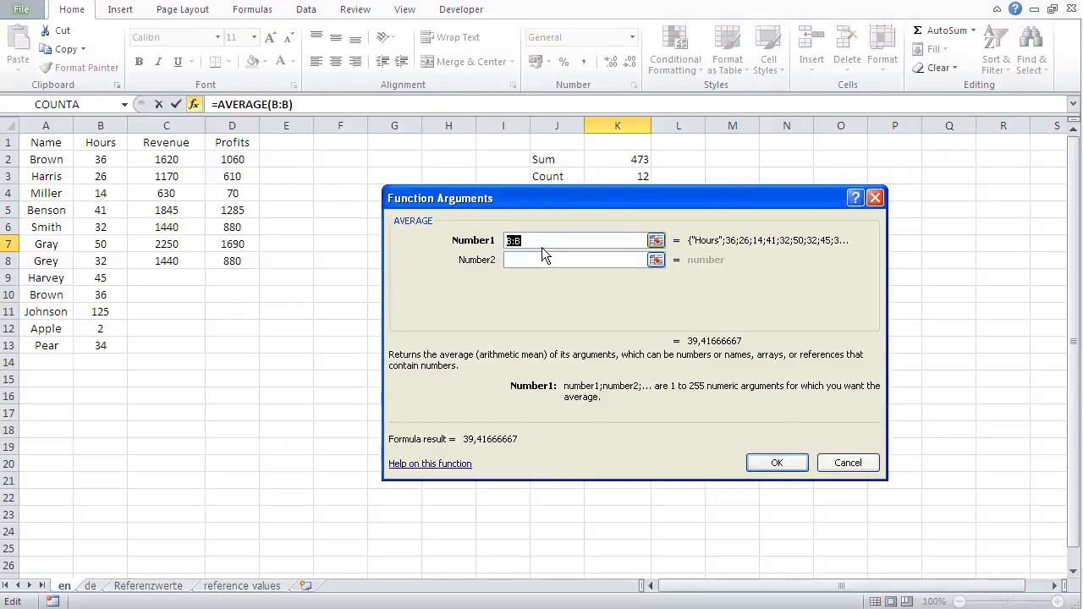
click(832, 466)
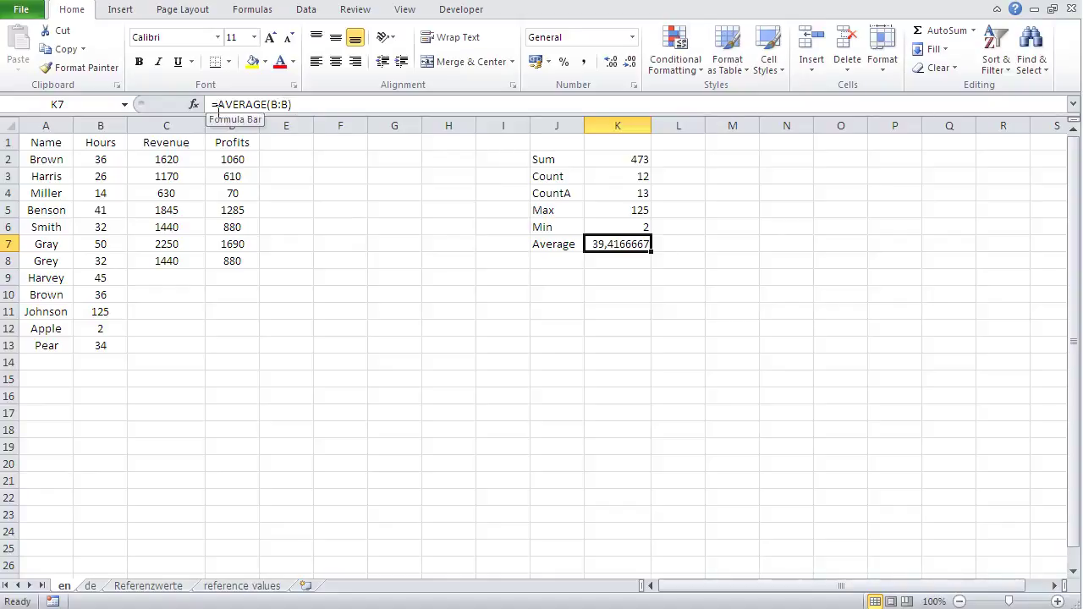
drag(263, 104, 218, 104)
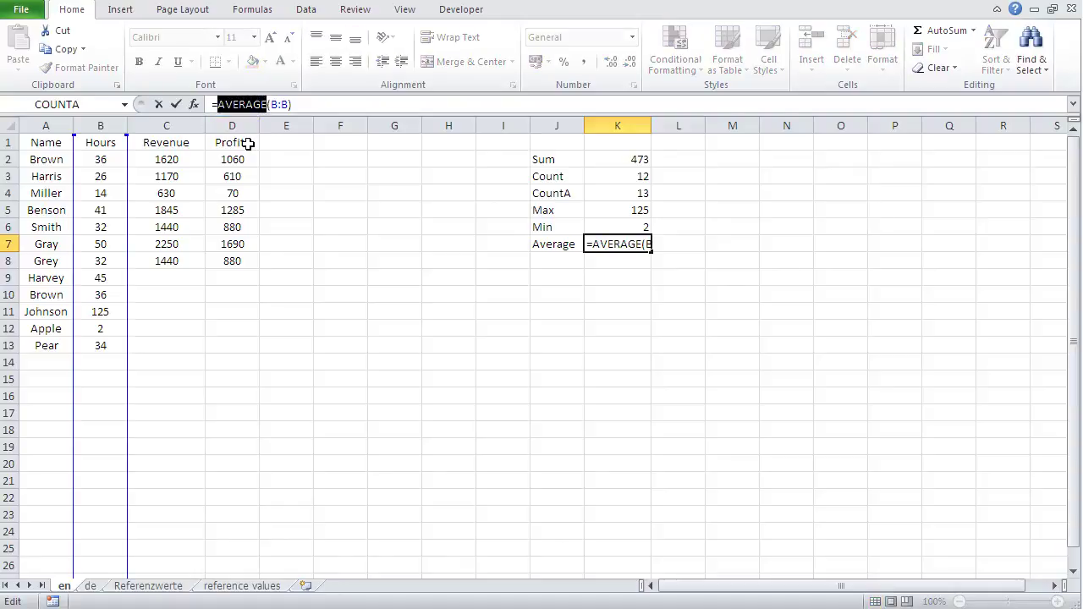
click(267, 104)
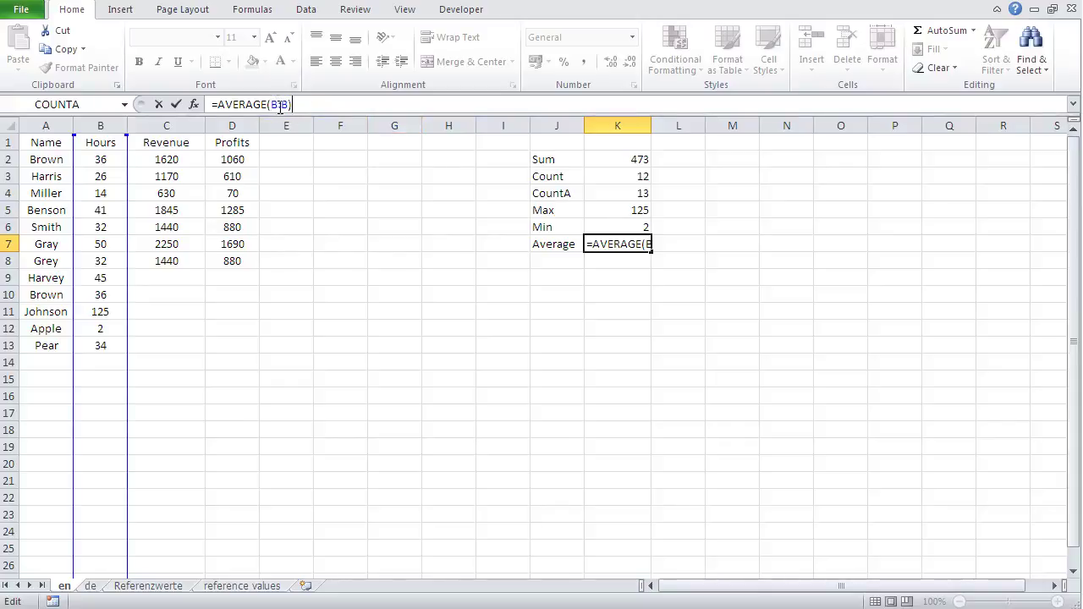
click(609, 225)
click(604, 209)
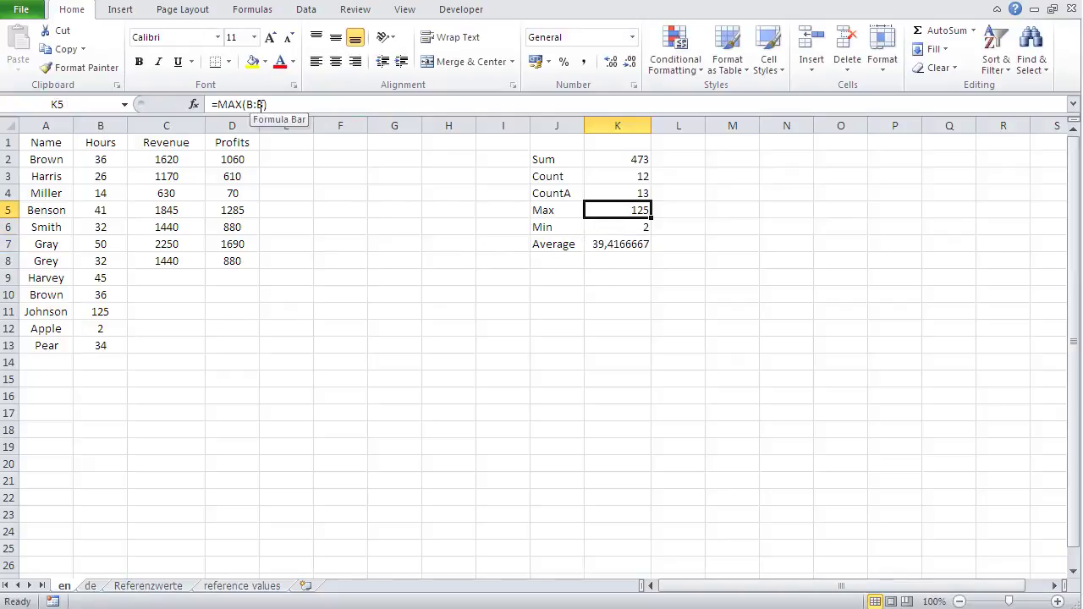
double_click(256, 104)
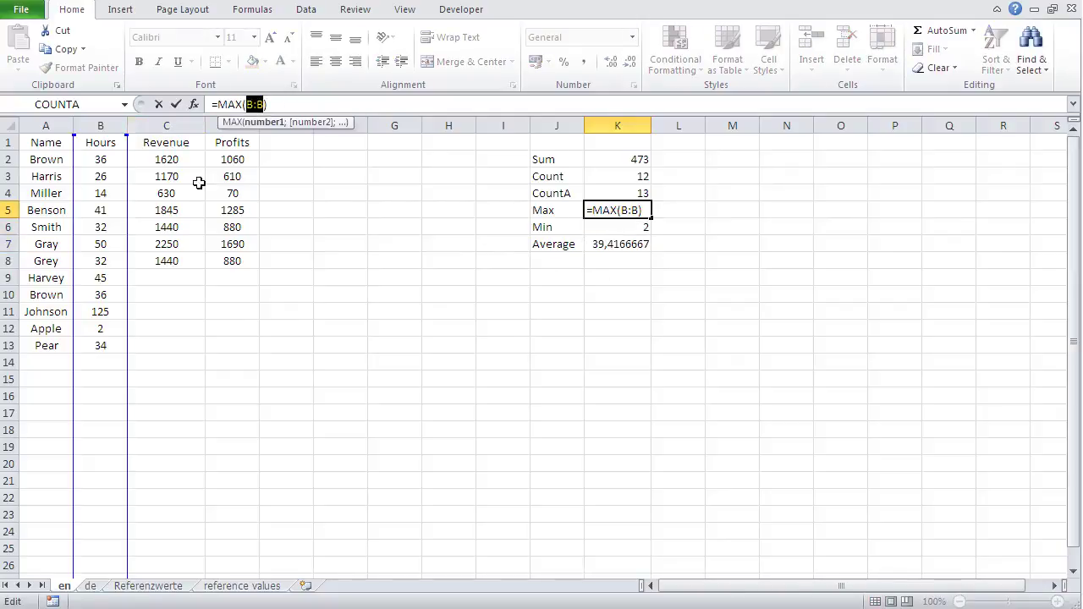
key(Escape)
click(626, 193)
click(607, 176)
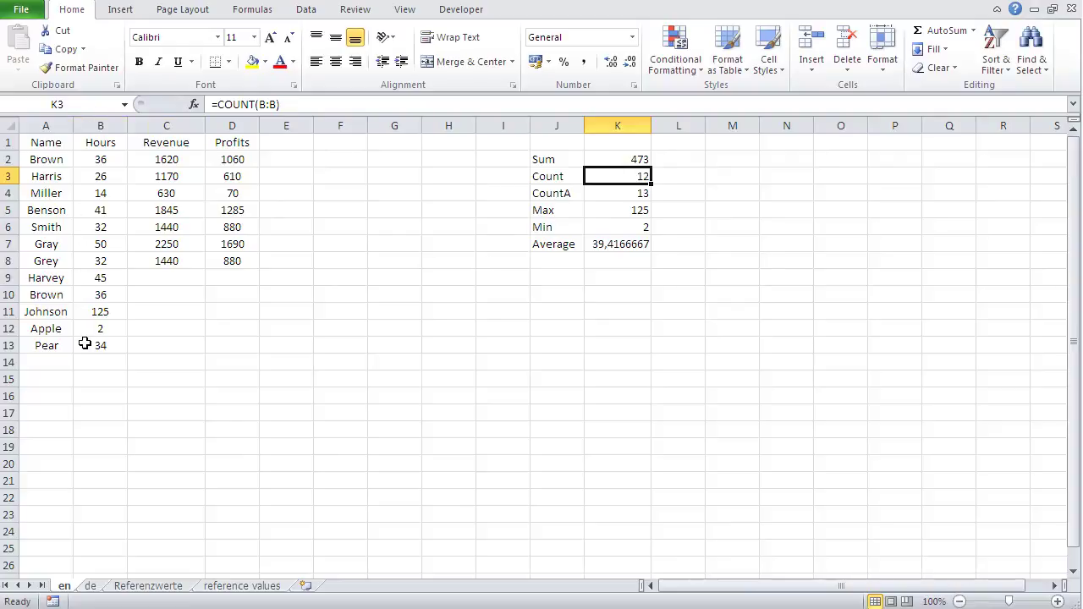
click(398, 366)
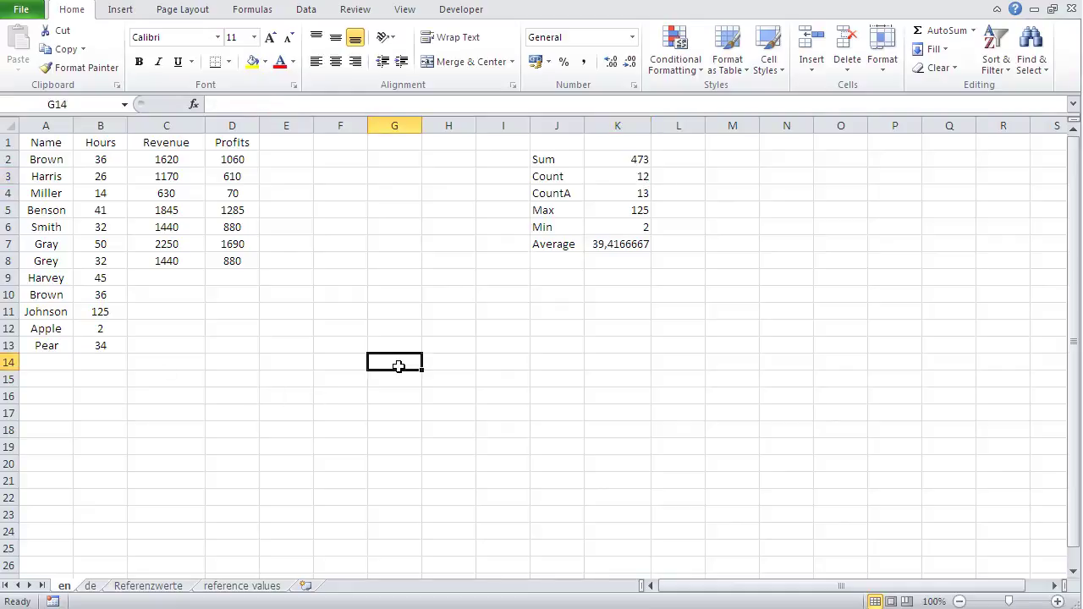
click(617, 162)
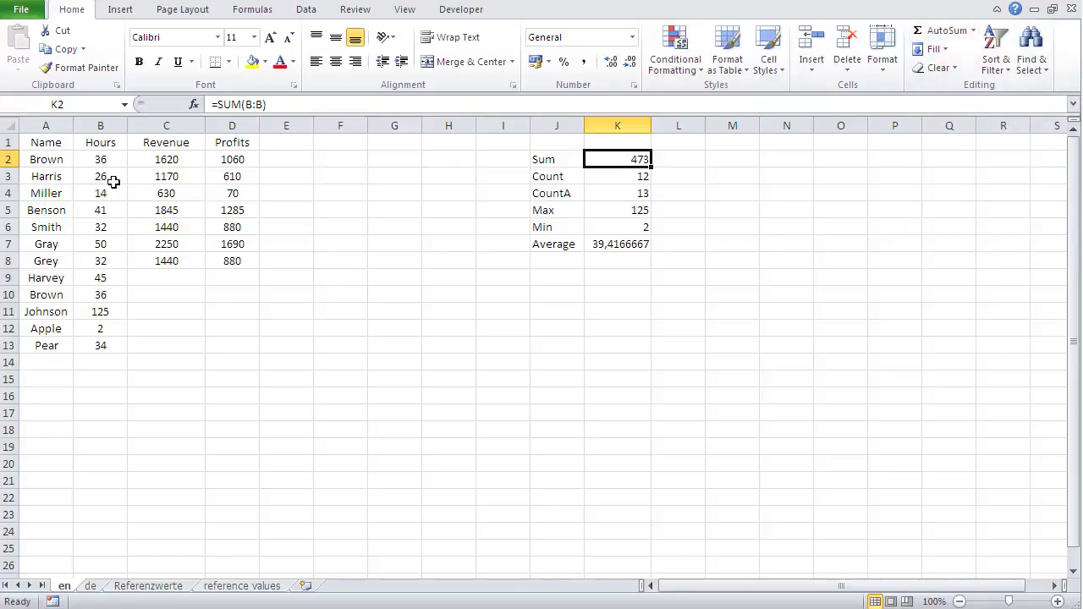
drag(95, 161, 89, 376)
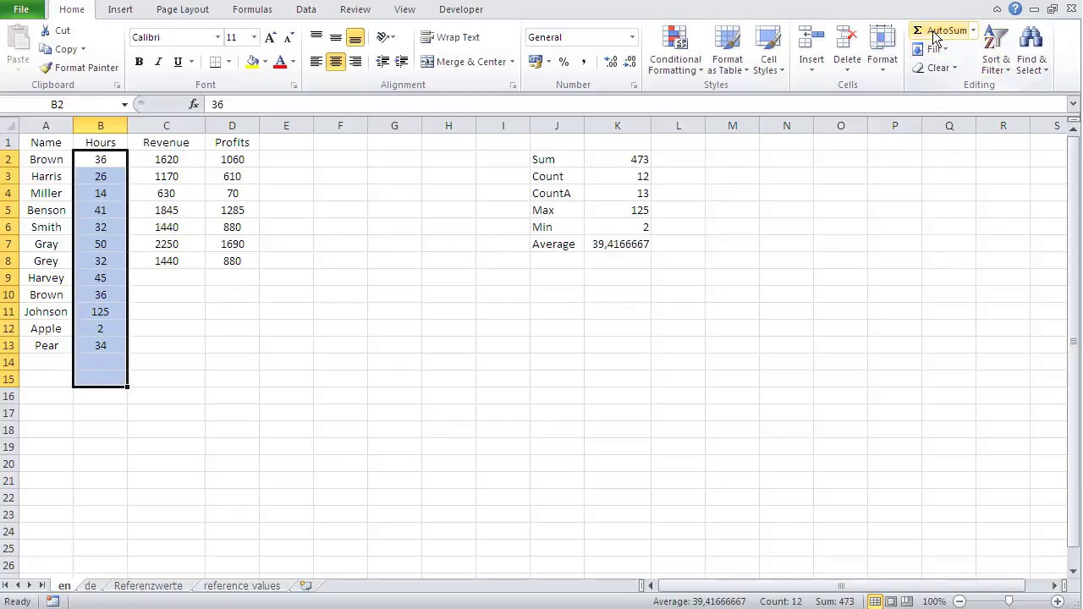
click(620, 315)
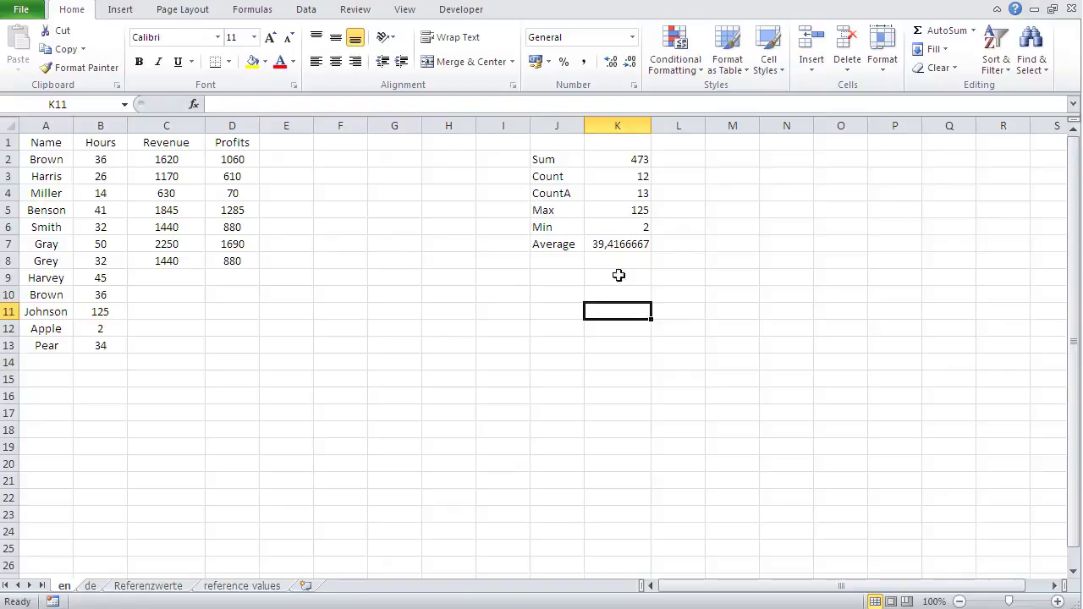
- AutoSum the whole column B in K11, giving a second total of 473
click(941, 34)
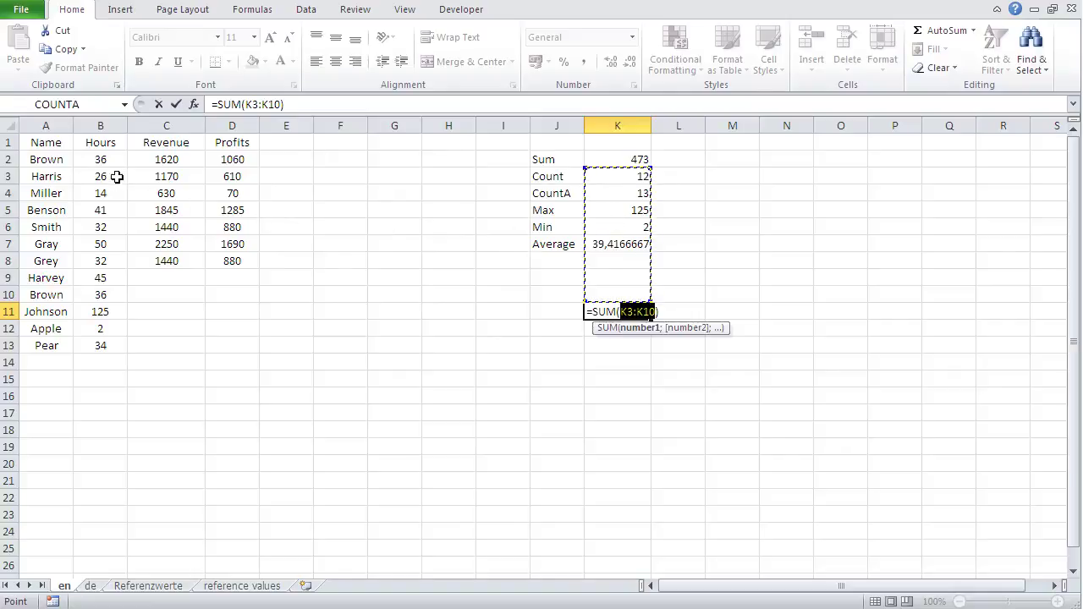
click(100, 125)
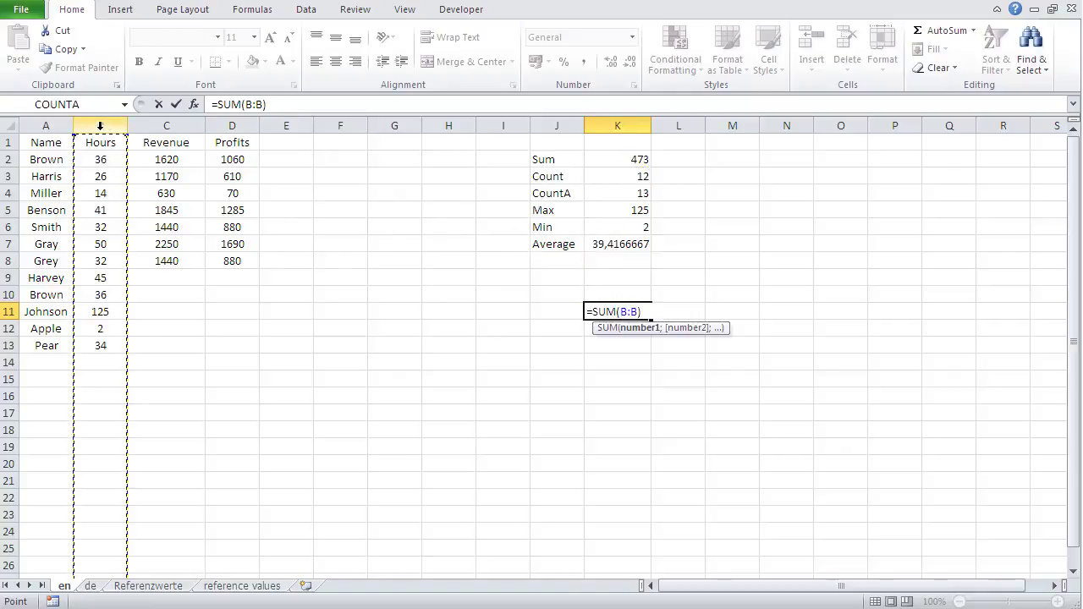
key(Return)
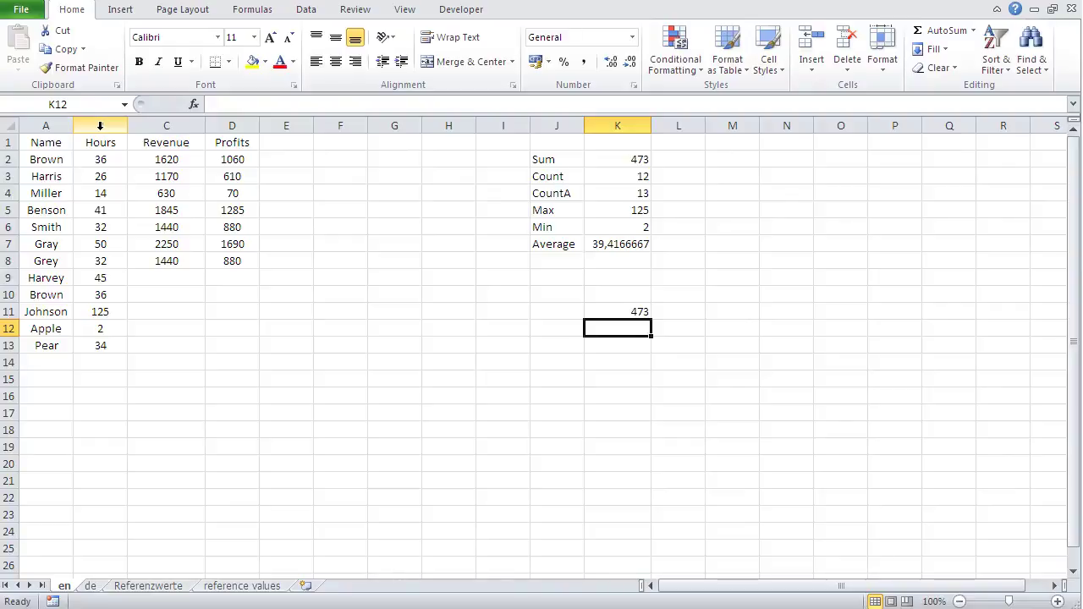
click(633, 195)
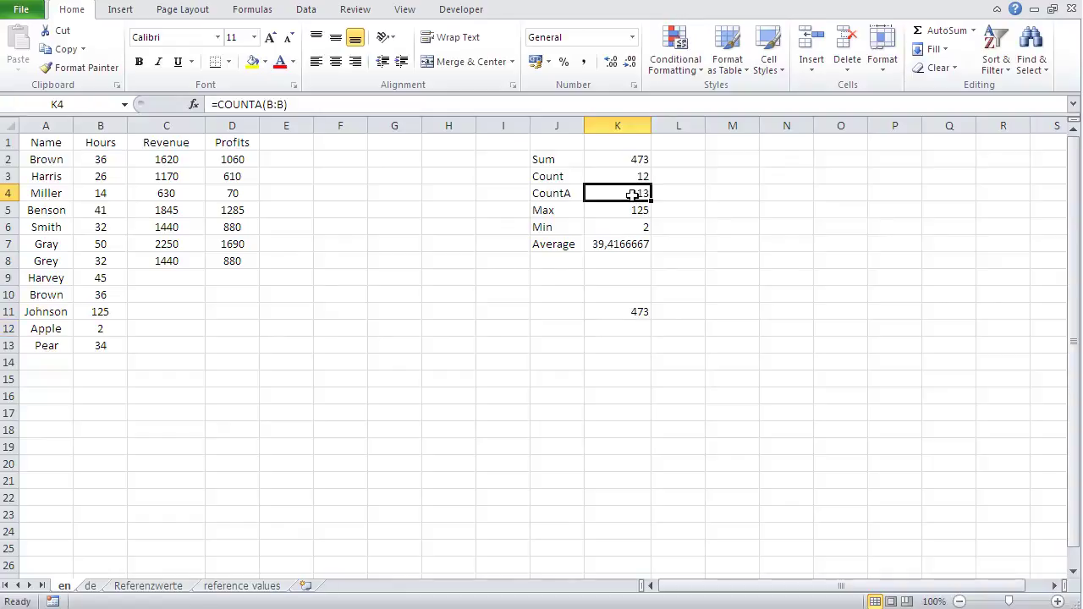